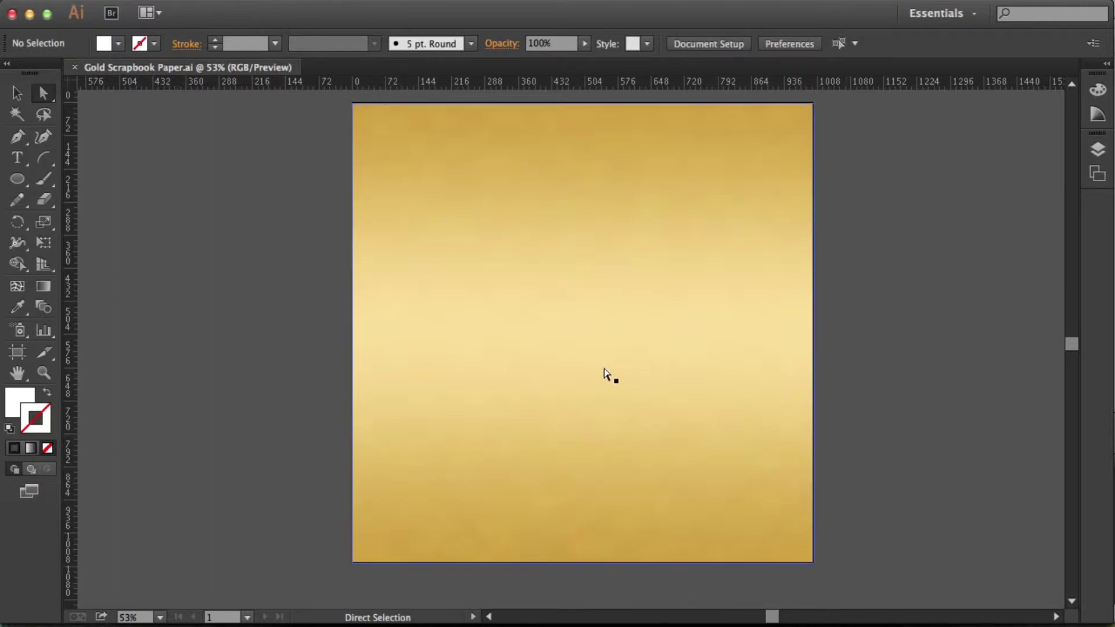
Activate the Selection tool
{"action": "left_click", "coordinate": [17, 92]}
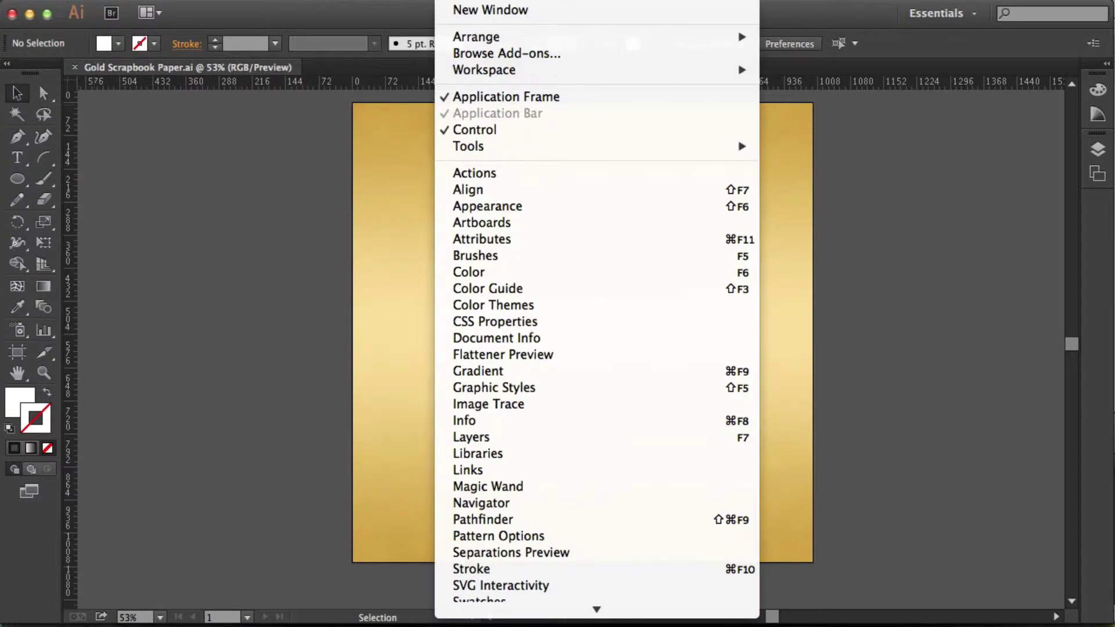
{"action": "key", "text": "Escape"}
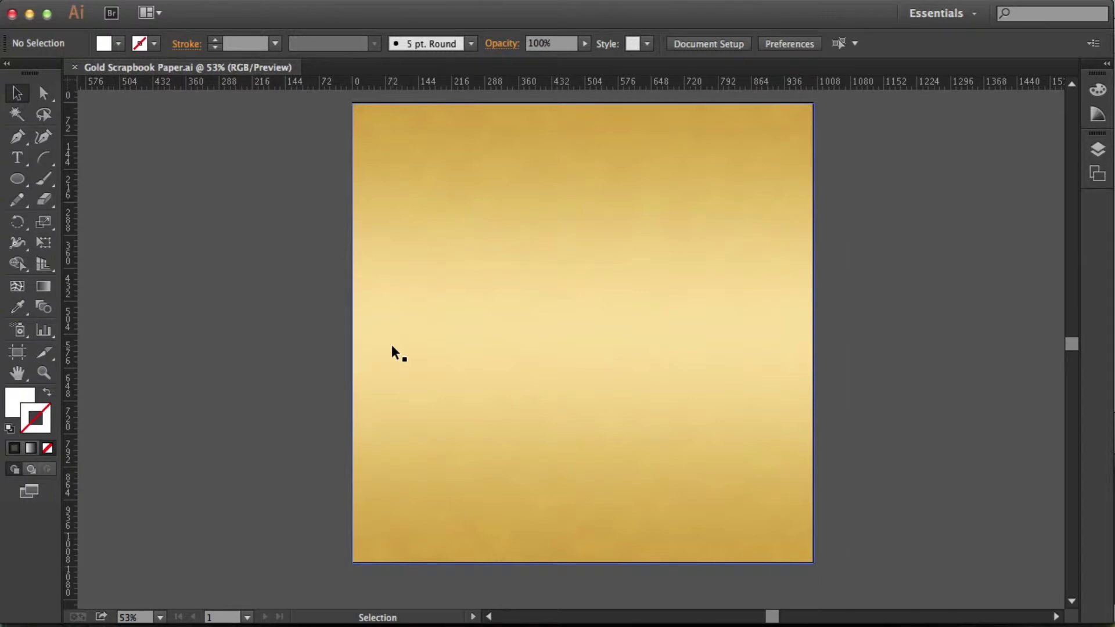
{"action": "left_click", "coordinate": [213, 1]}
{"action": "mouse_move", "coordinate": [265, 0]}
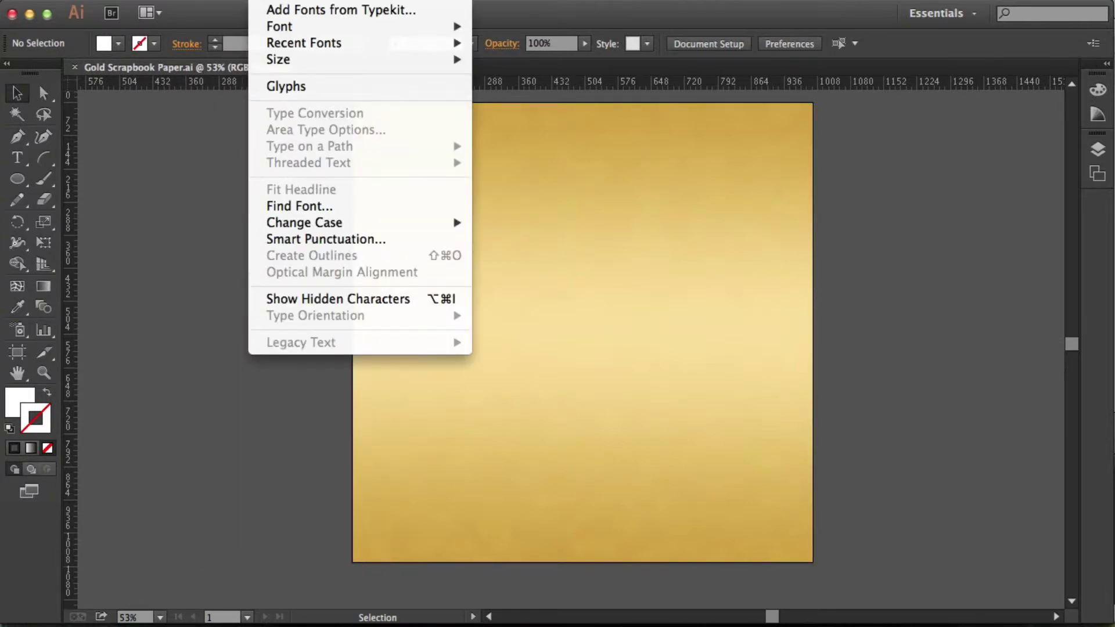
{"action": "mouse_move", "coordinate": [360, 1]}
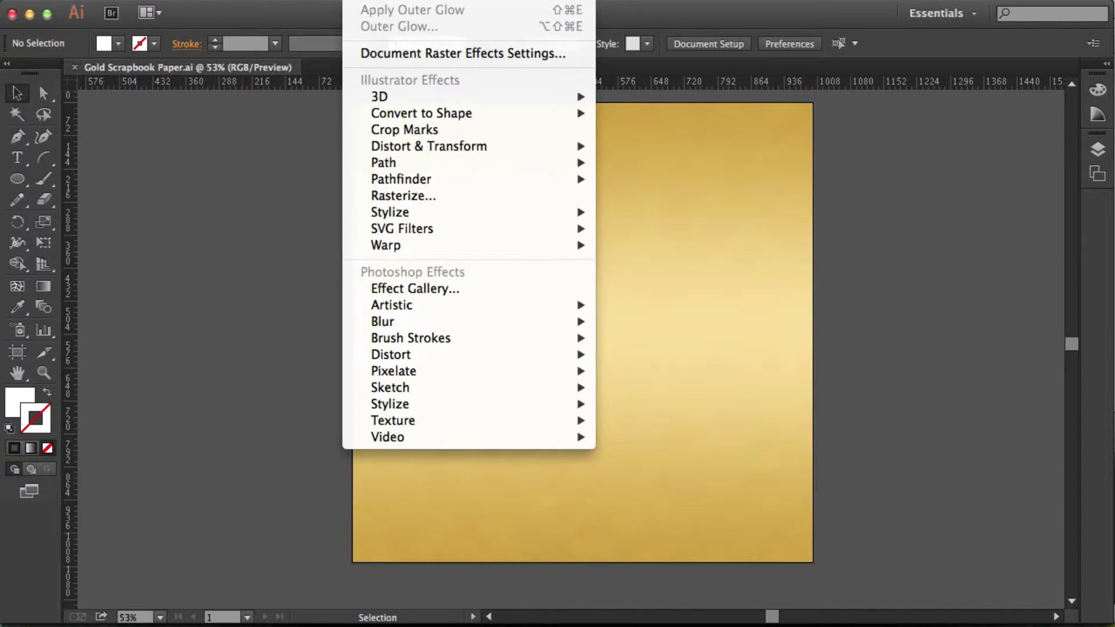
{"action": "mouse_move", "coordinate": [406, 1]}
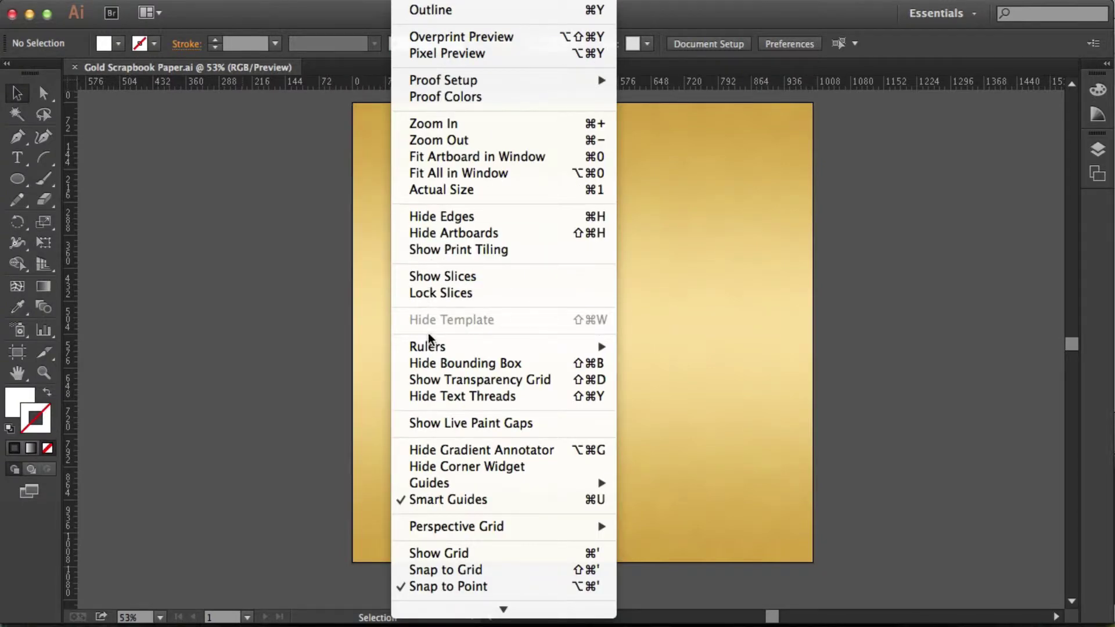
{"action": "mouse_move", "coordinate": [435, 345]}
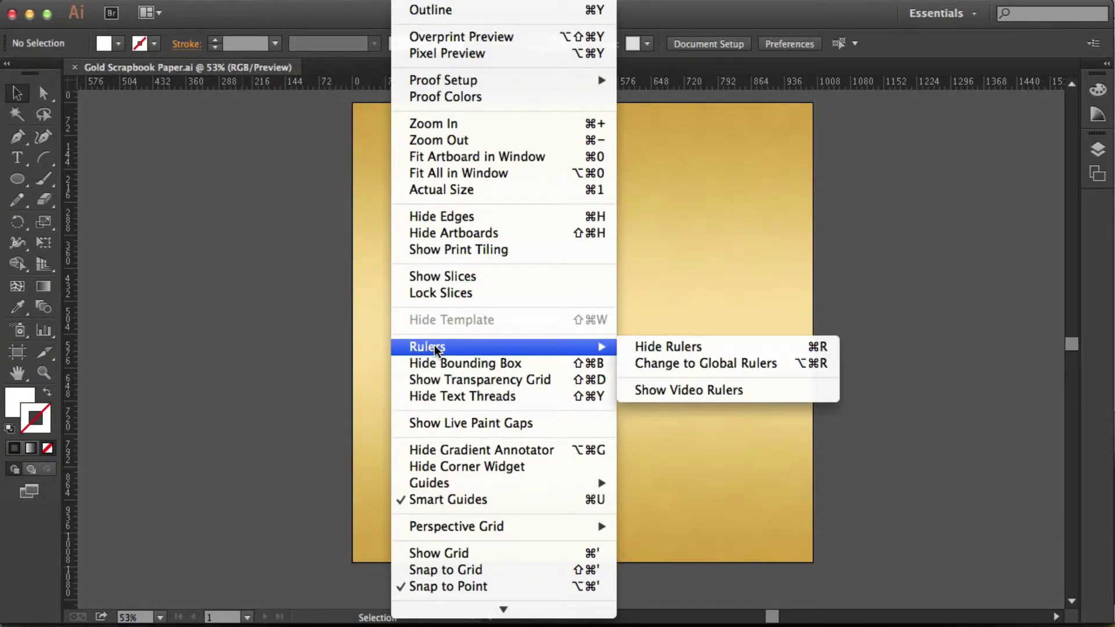
{"action": "left_click", "coordinate": [229, 267]}
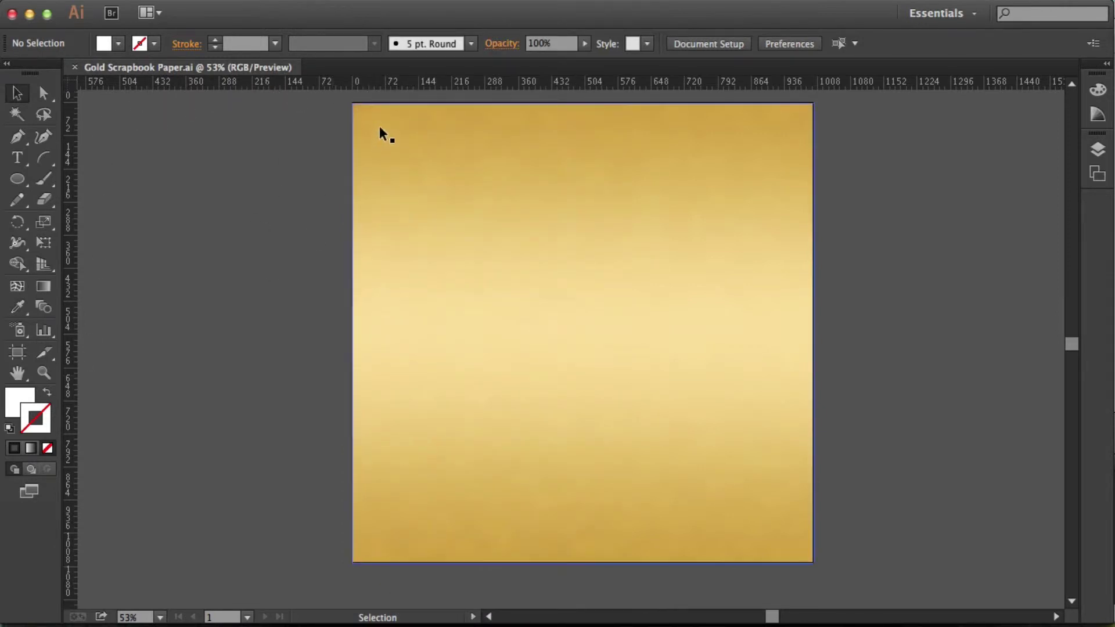
Try the rulers in inches and return their units to pixels
{"action": "right_click", "coordinate": [352, 82]}
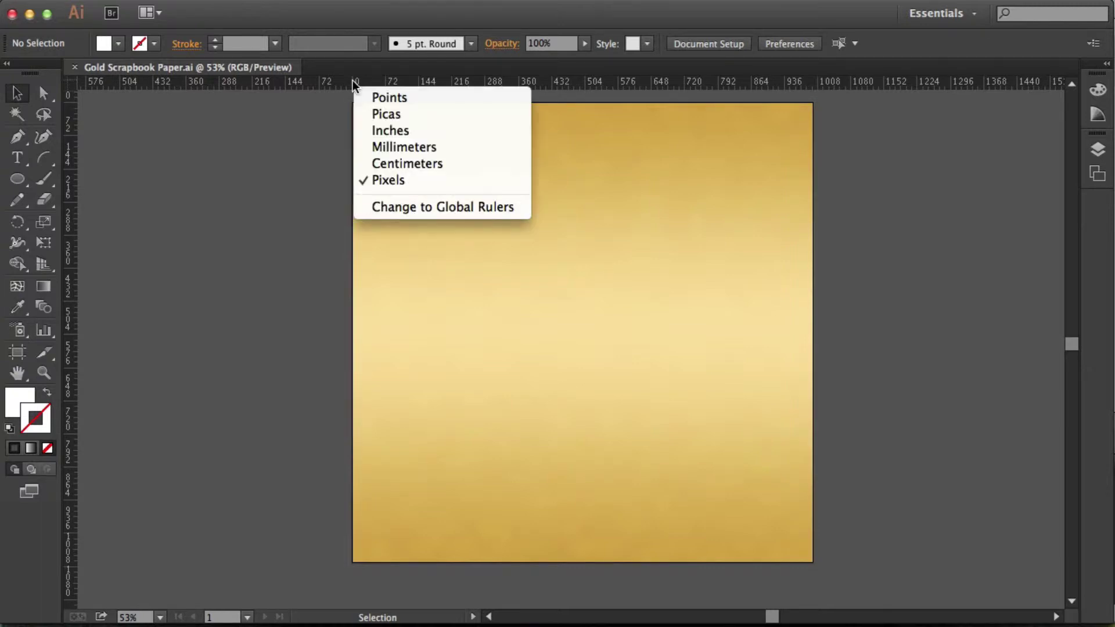
{"action": "left_click", "coordinate": [373, 131]}
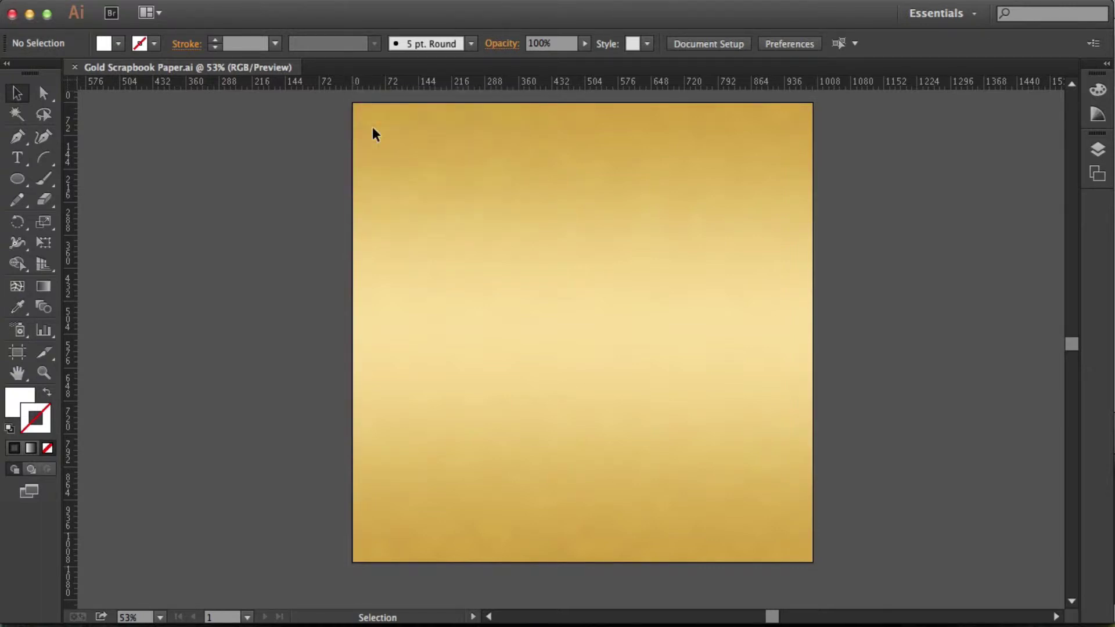
{"action": "right_click", "coordinate": [366, 85]}
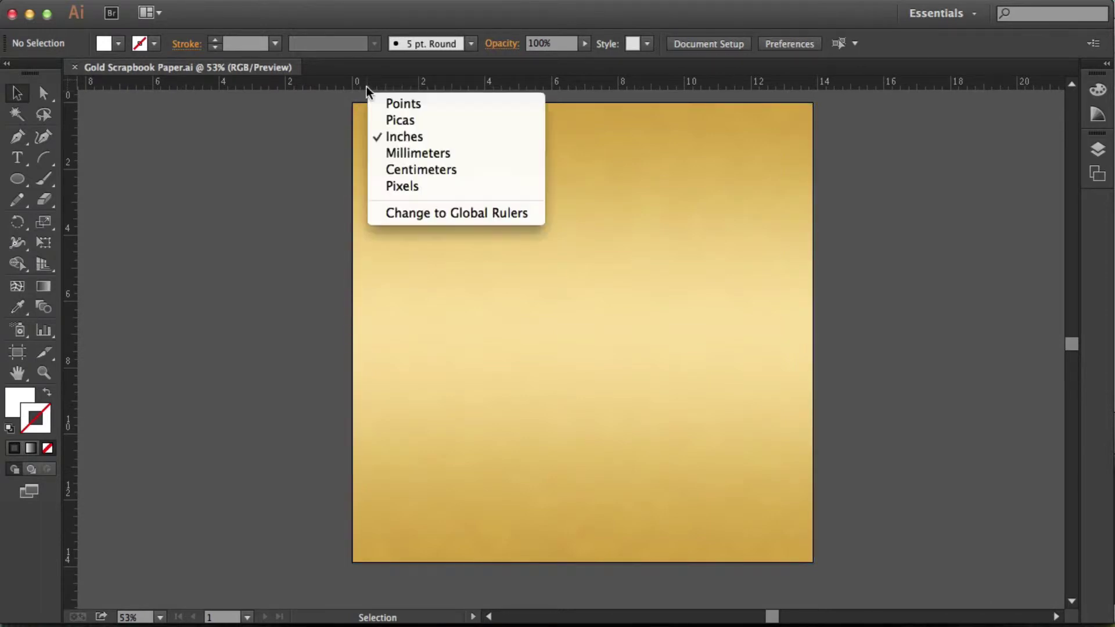
{"action": "left_click", "coordinate": [392, 182]}
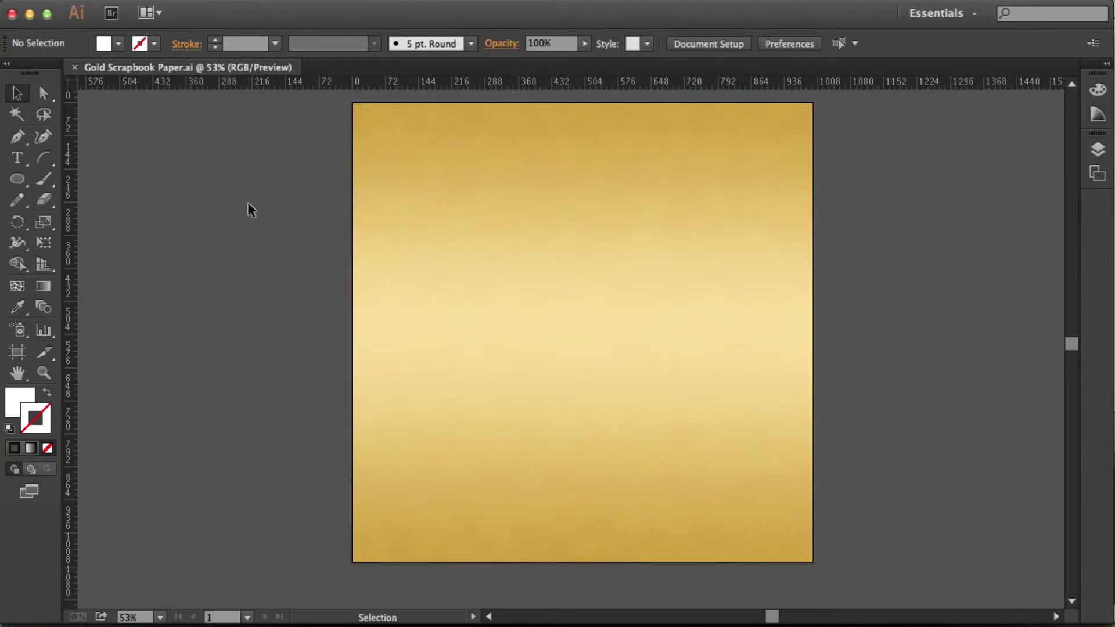
{"action": "left_click", "coordinate": [459, 0]}
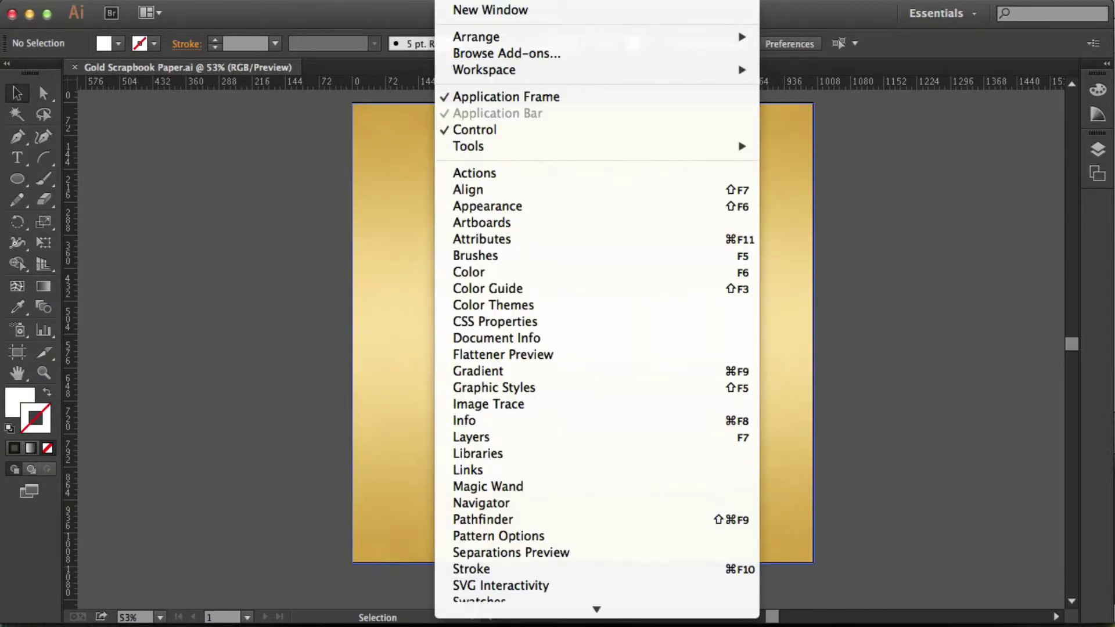
{"action": "mouse_move", "coordinate": [492, 145]}
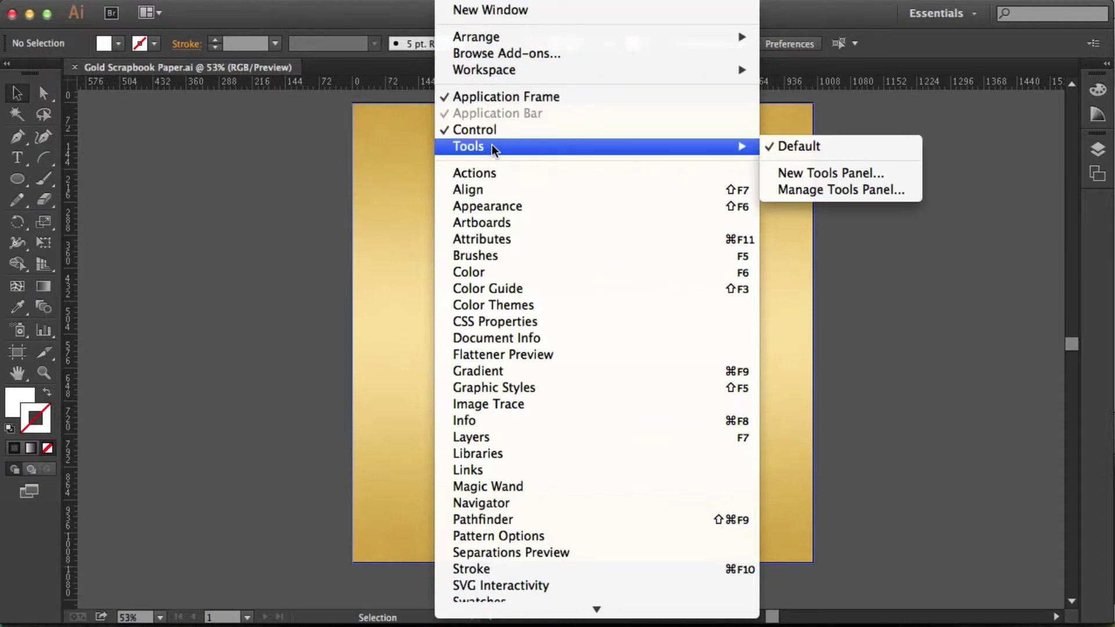
{"action": "left_click", "coordinate": [222, 176]}
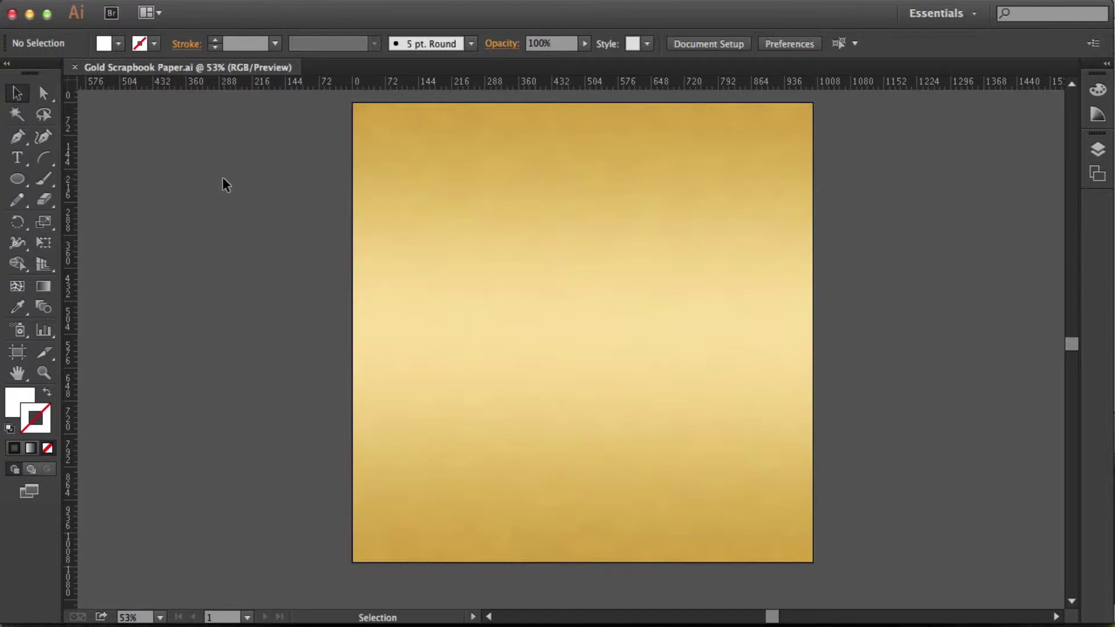
Resize the gold paper image to 300 px wide and 300 px high, and deselect it
{"action": "left_click", "coordinate": [403, 215]}
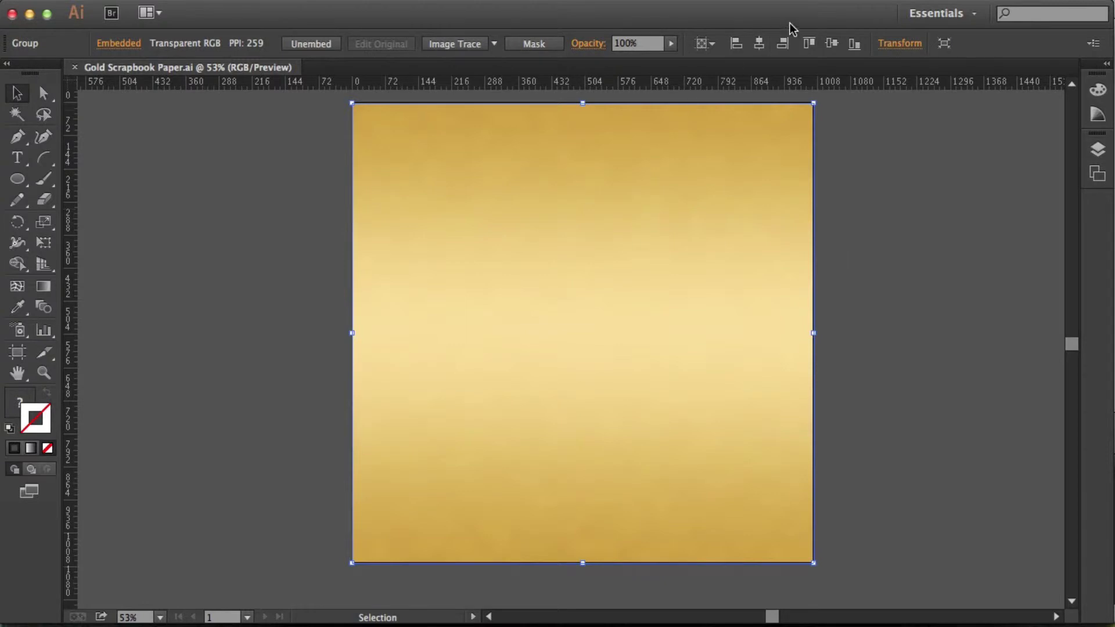
{"action": "left_click", "coordinate": [894, 44]}
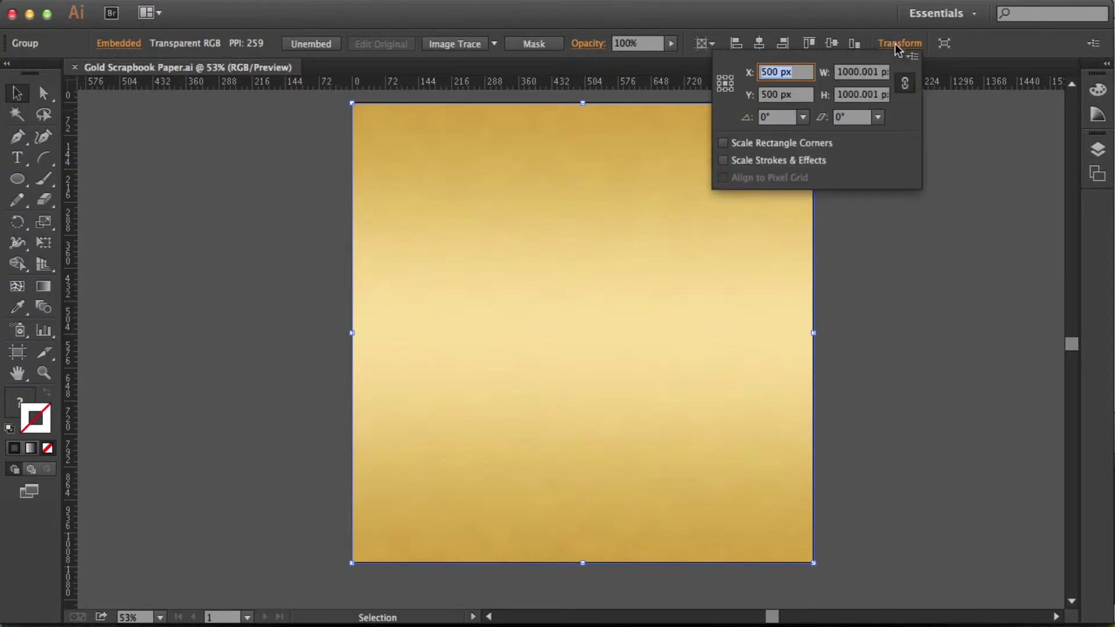
{"action": "left_click", "coordinate": [849, 71]}
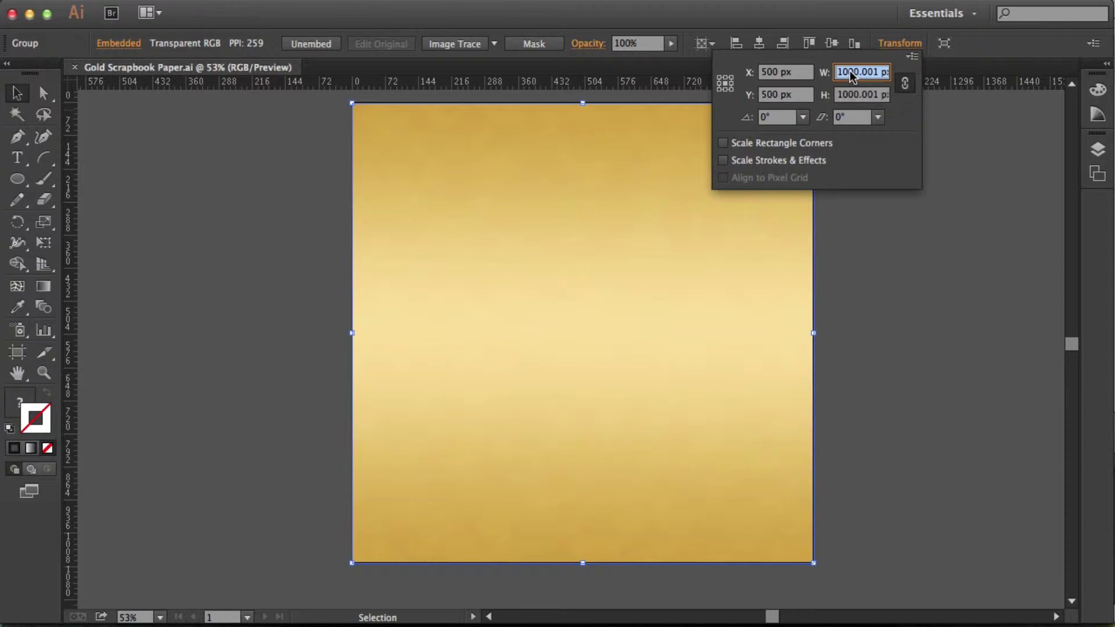
{"action": "type", "text": "300"}
{"action": "key", "text": "Tab"}
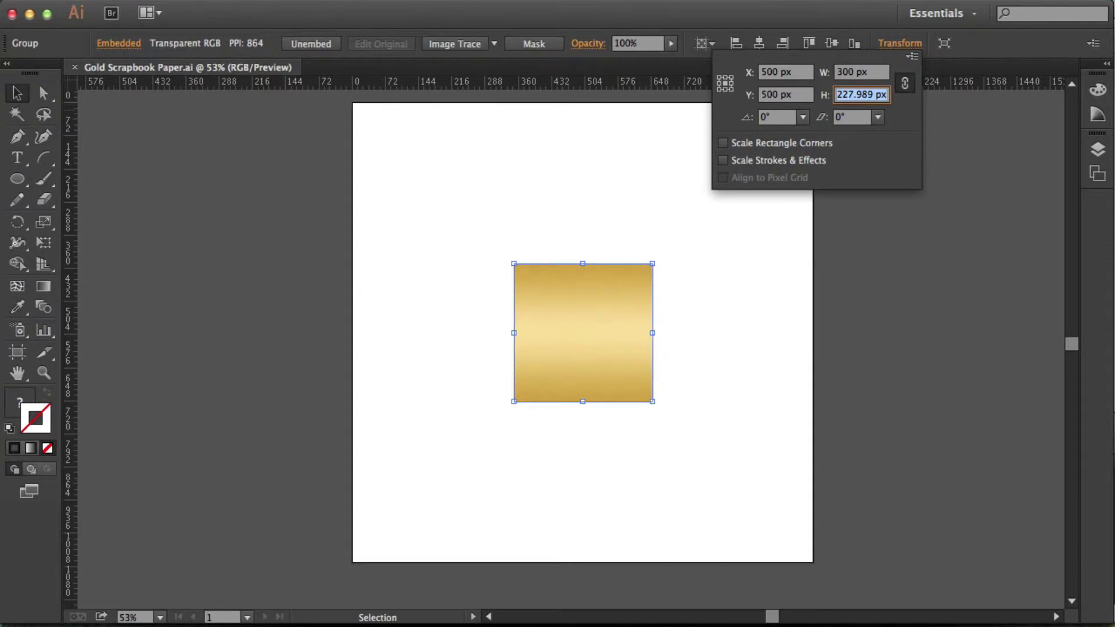
{"action": "type", "text": "300"}
{"action": "key", "text": "Return"}
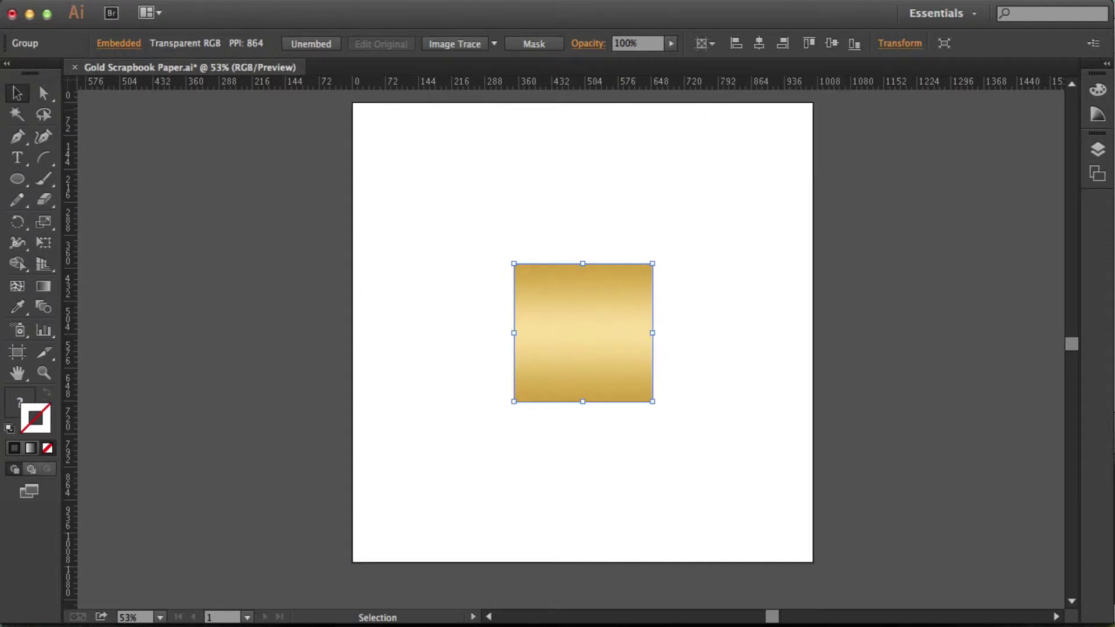
{"action": "left_click", "coordinate": [327, 295]}
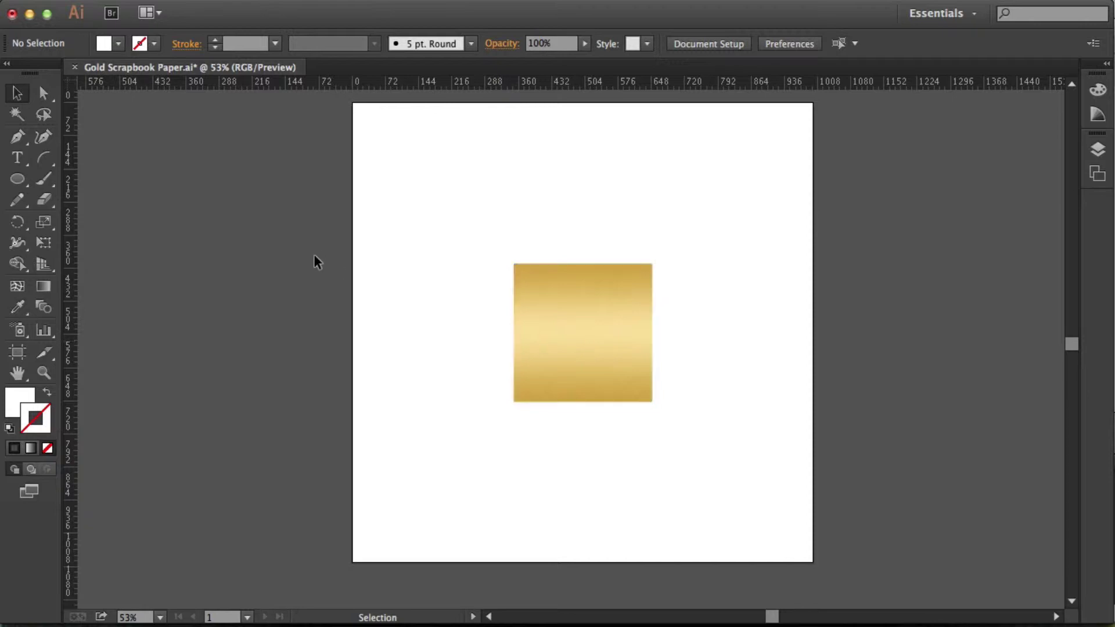
Copy the resized gold square
{"action": "left_click", "coordinate": [555, 328]}
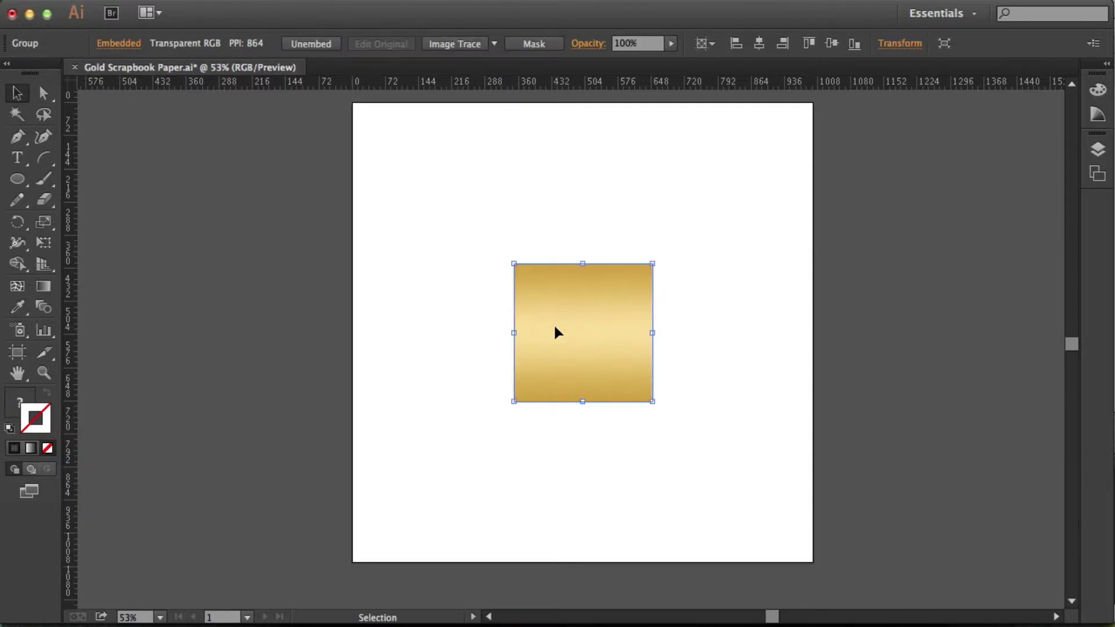
{"action": "key", "text": "super"}
{"action": "left_click", "coordinate": [131, 0]}
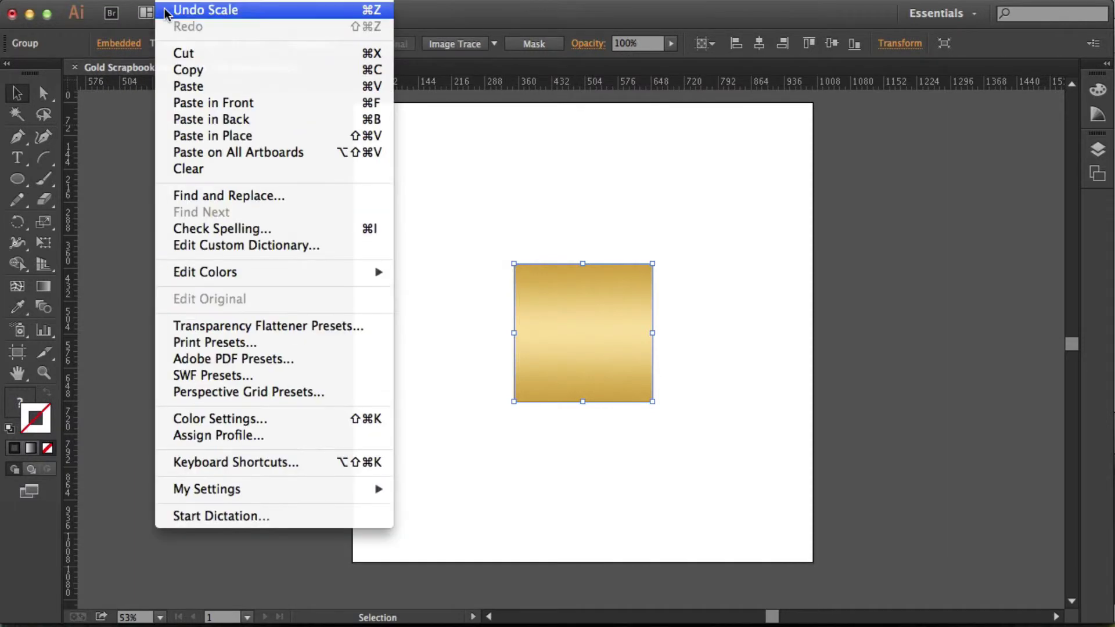
Create a new 300 × 300 px document and paste the copied gold square onto its artboard
{"action": "left_click", "coordinate": [140, 10]}
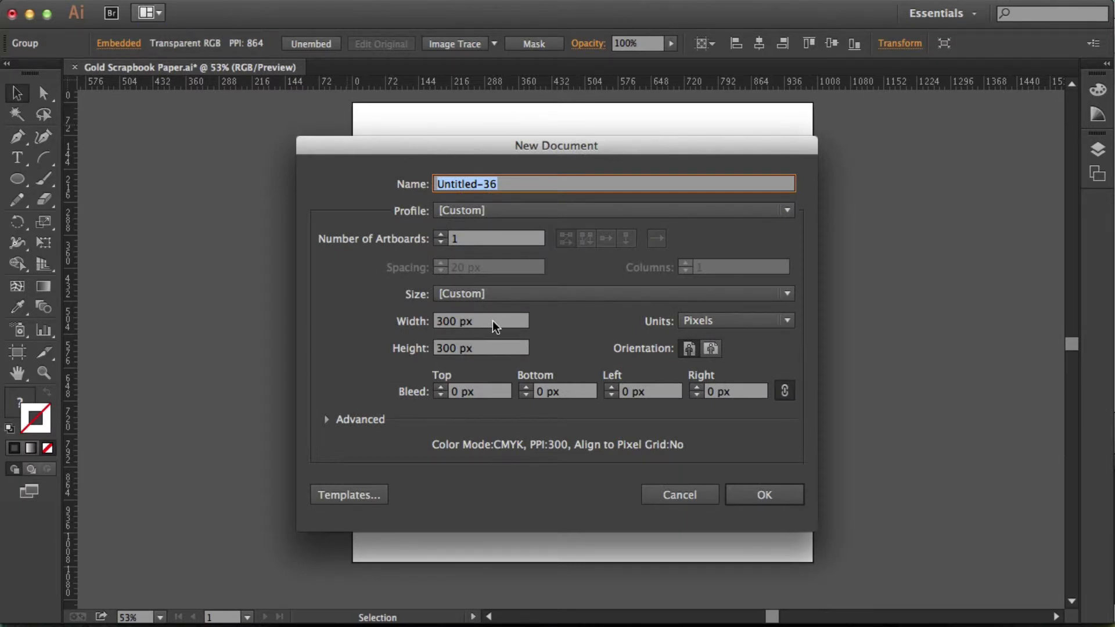
{"action": "left_click", "coordinate": [452, 318]}
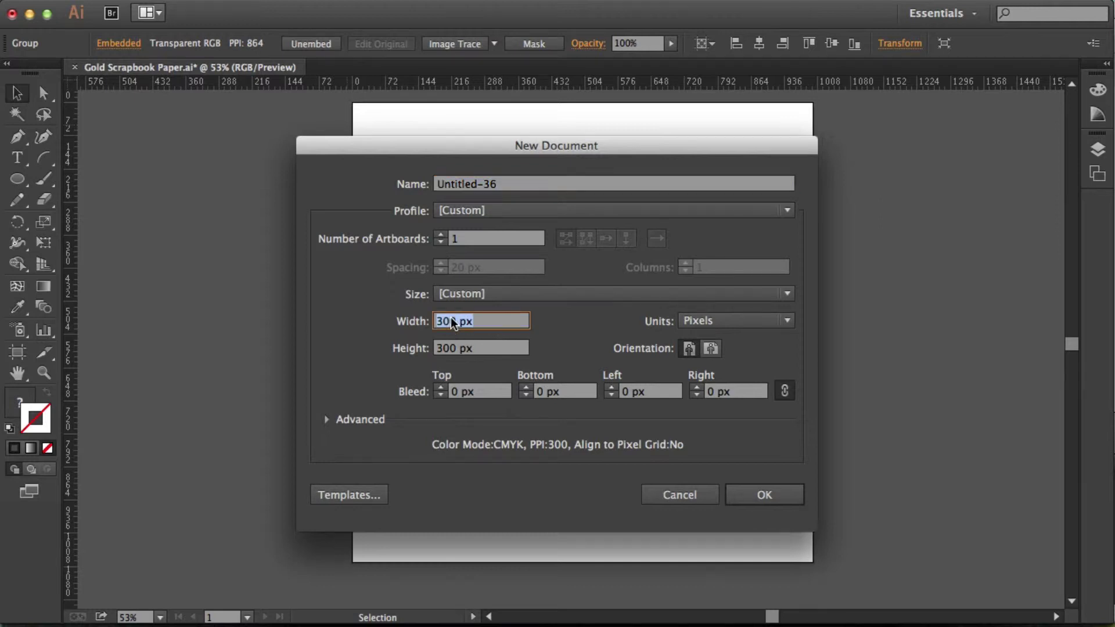
{"action": "left_click", "coordinate": [457, 349]}
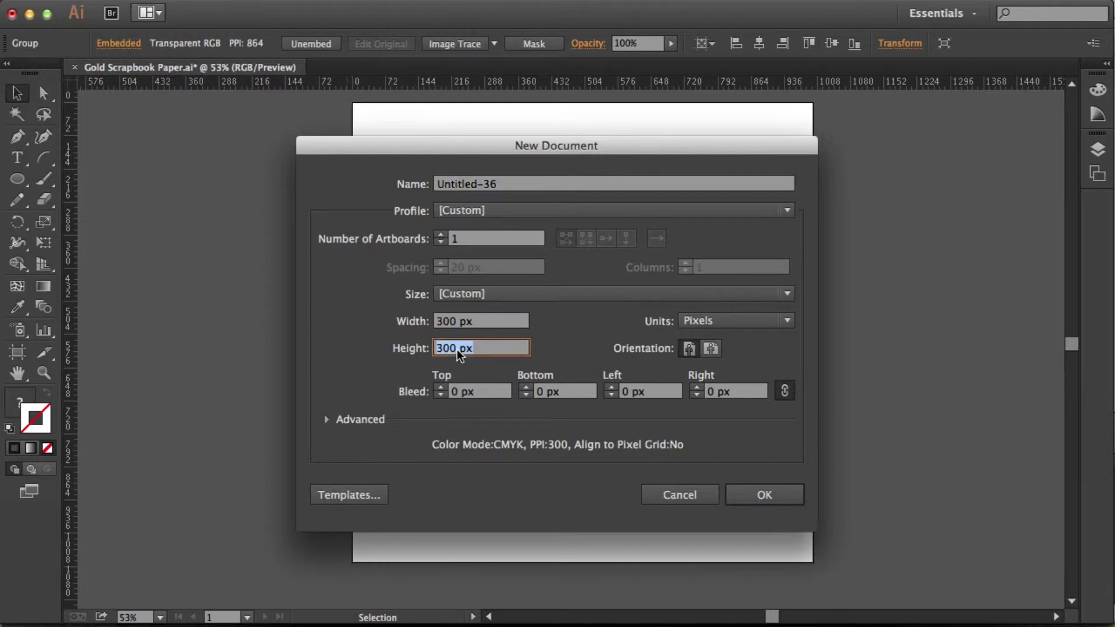
{"action": "left_click", "coordinate": [775, 498]}
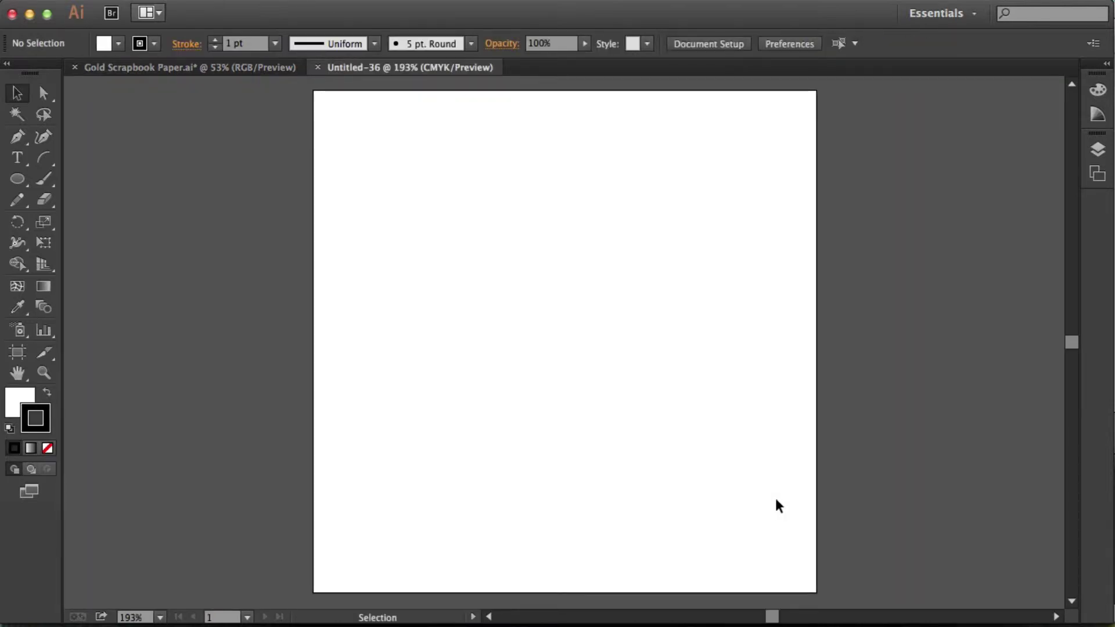
{"action": "key", "text": "a"}
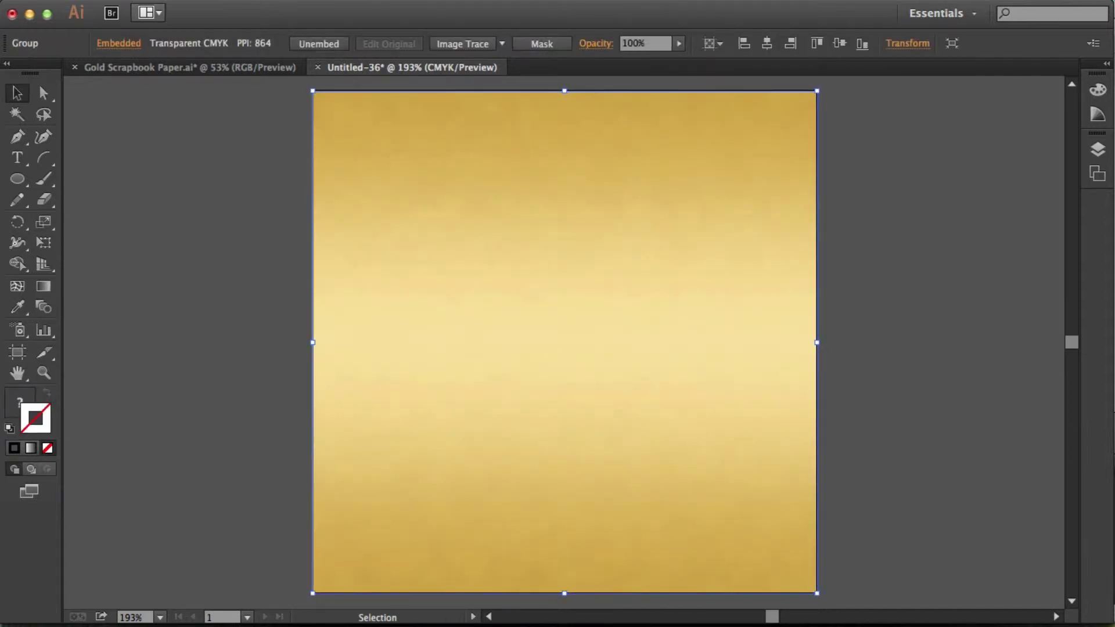
{"action": "left_click", "coordinate": [250, 286]}
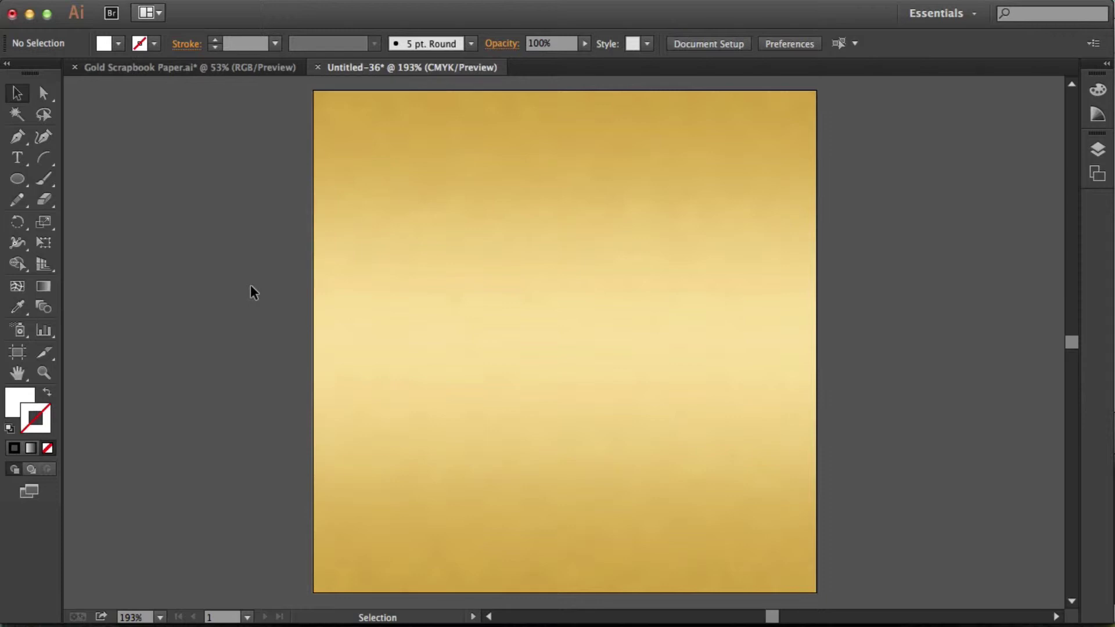
Create a 280 × 280 px circle with the Ellipse tool and give it the default white fill and 1 pt black stroke
{"action": "left_click", "coordinate": [12, 181]}
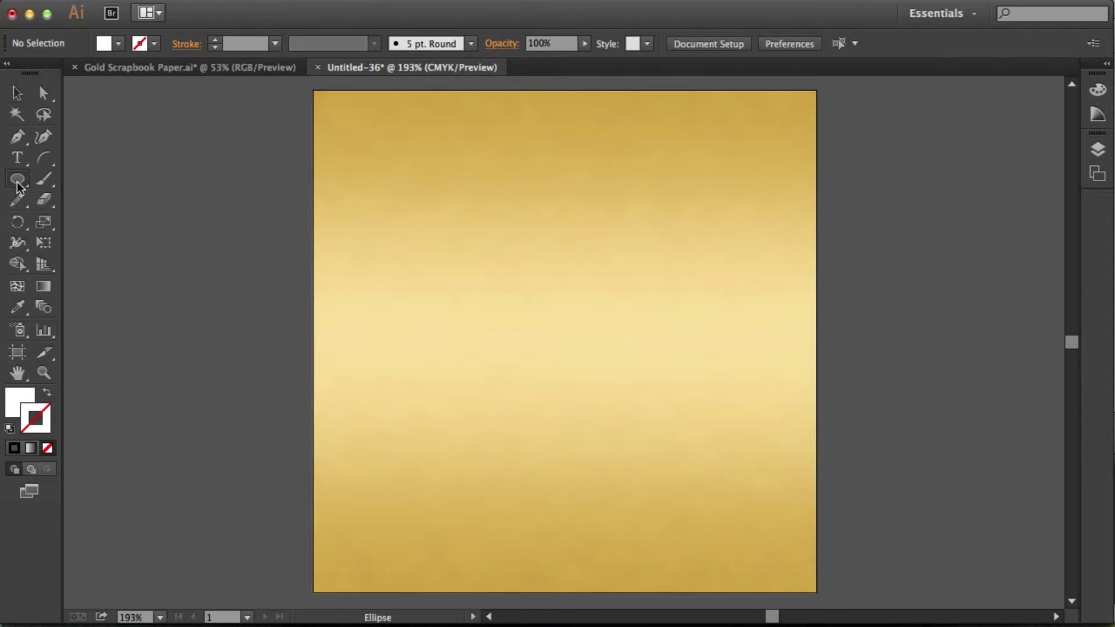
{"action": "left_click", "coordinate": [18, 186]}
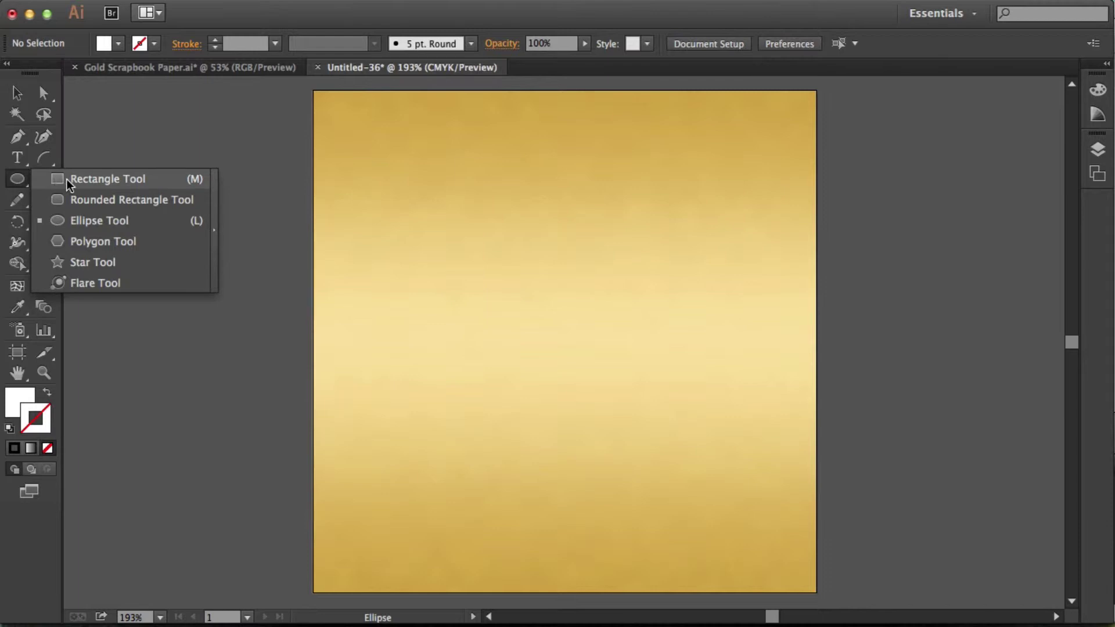
{"action": "left_click", "coordinate": [66, 215]}
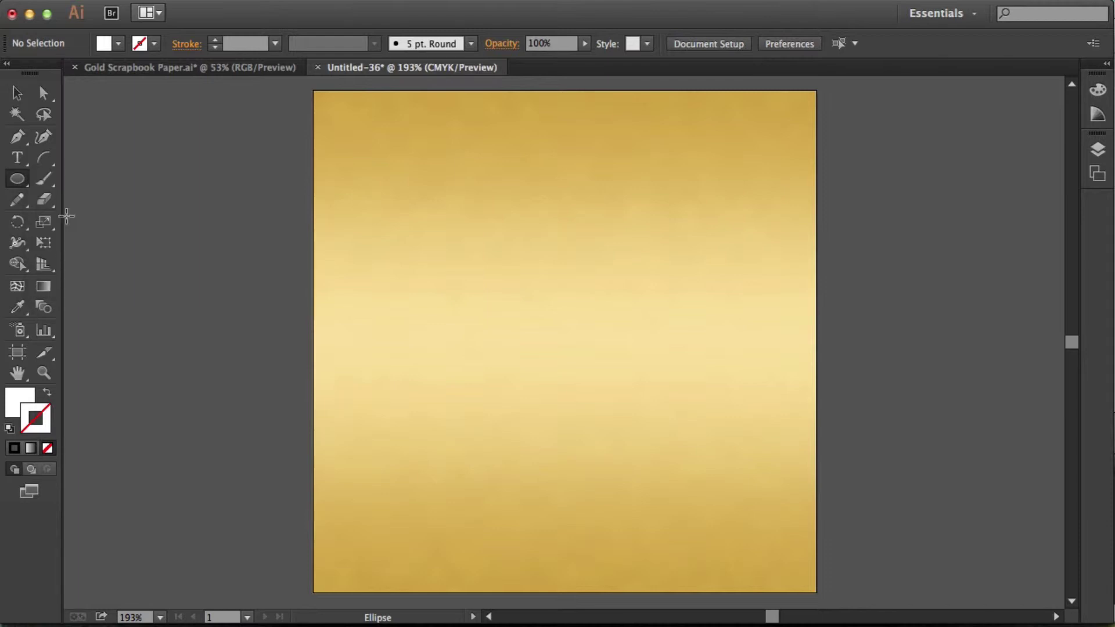
{"action": "left_click", "coordinate": [464, 274]}
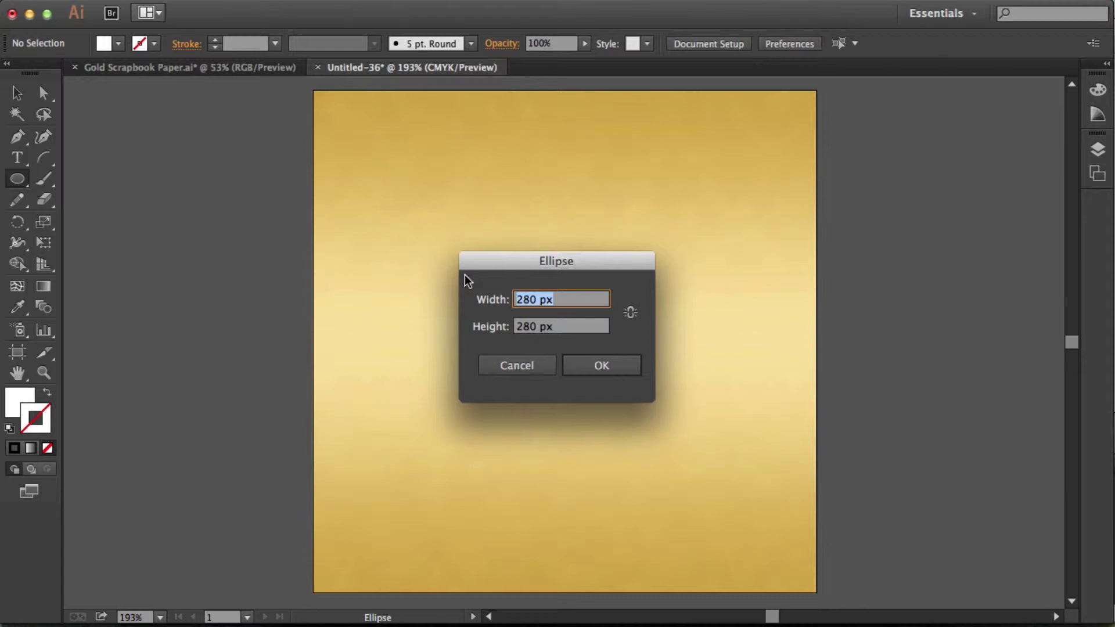
{"action": "type", "text": "280"}
{"action": "key", "text": "Tab"}
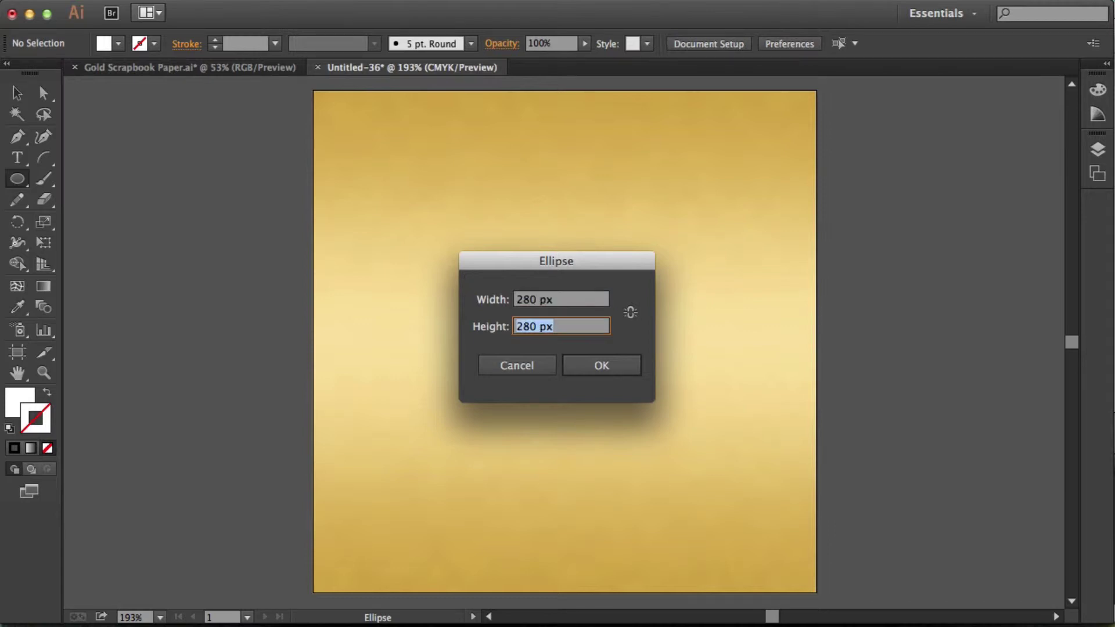
{"action": "type", "text": "280"}
{"action": "key", "text": "Return"}
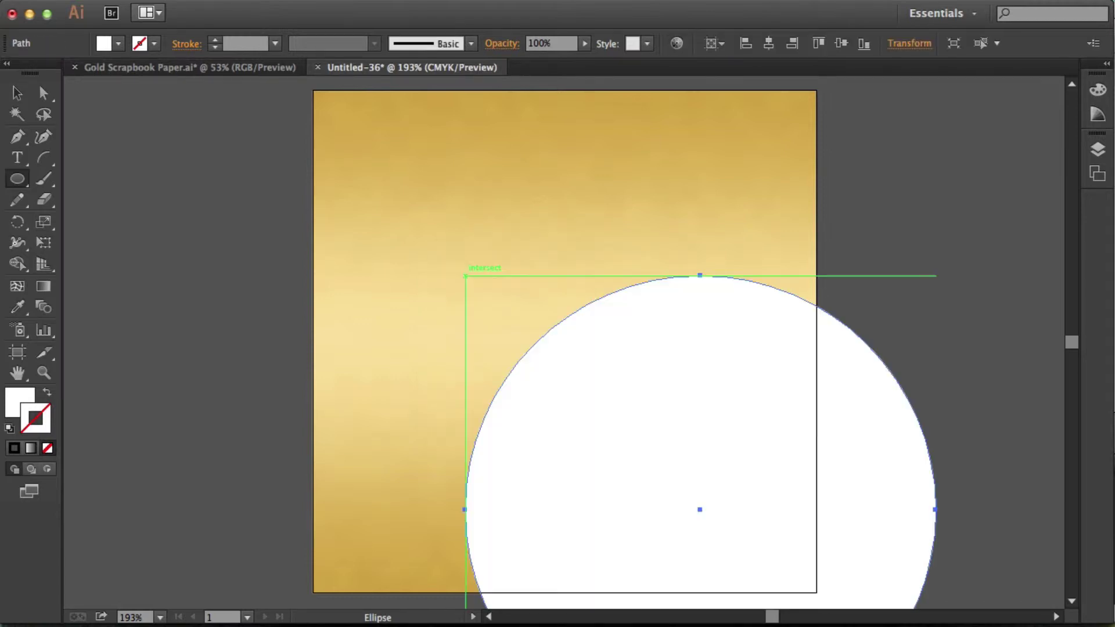
{"action": "left_click", "coordinate": [8, 428]}
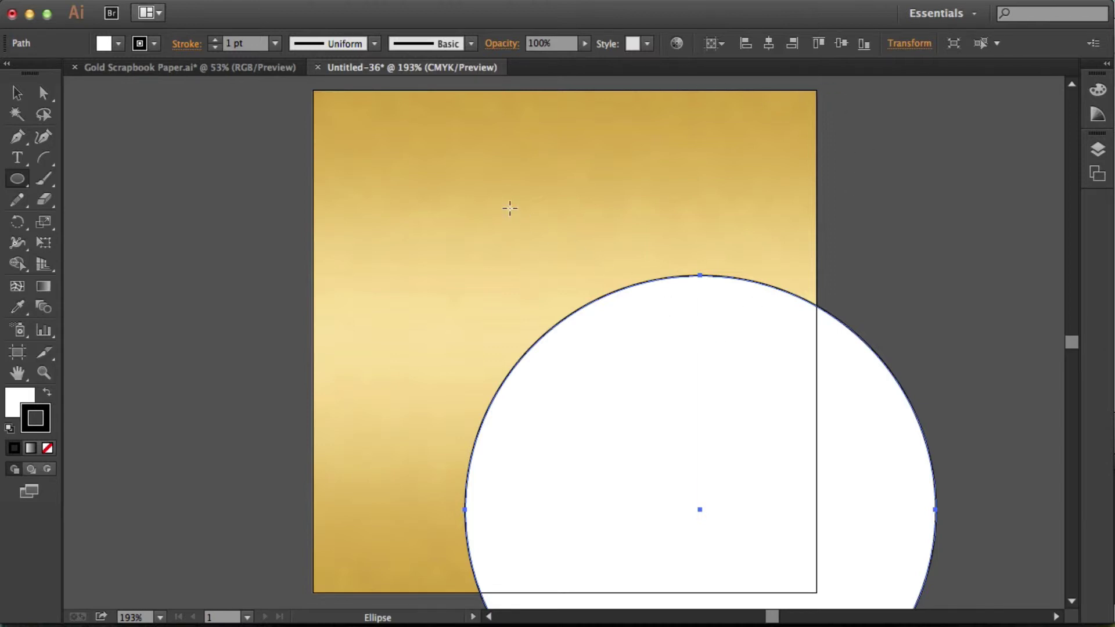
Center the white circle on the artboard horizontally and vertically
{"action": "left_click", "coordinate": [769, 42]}
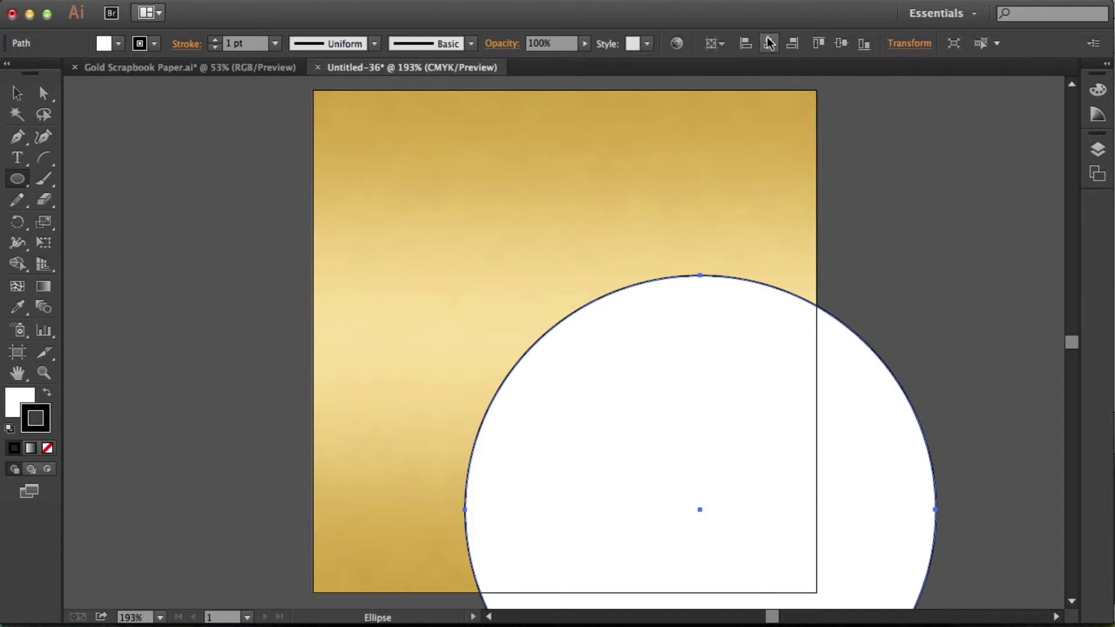
{"action": "left_click", "coordinate": [769, 44]}
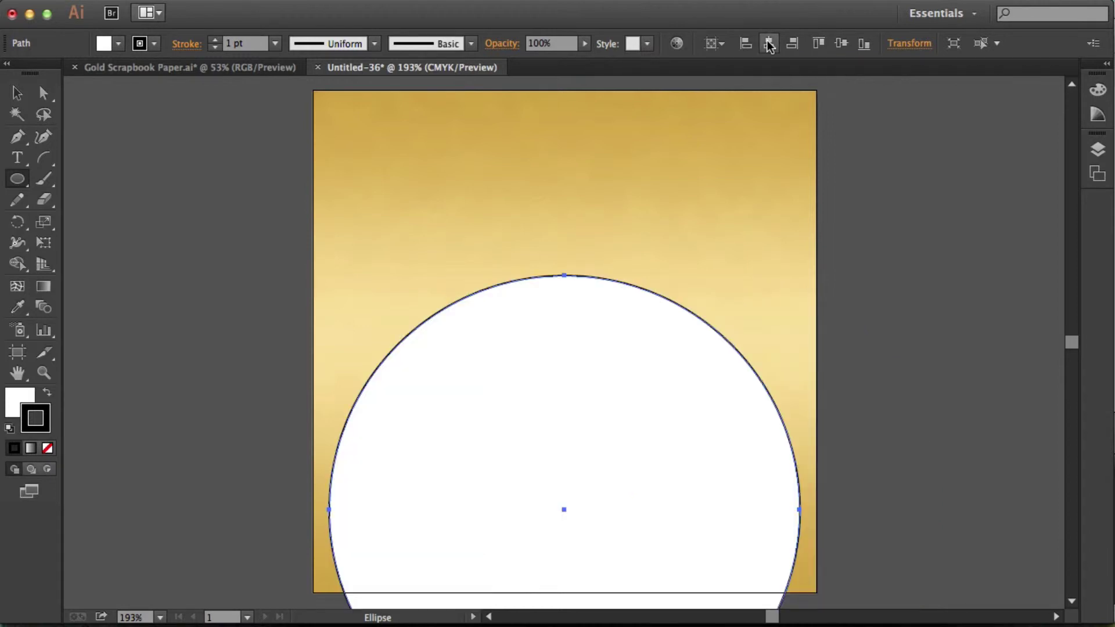
{"action": "left_click", "coordinate": [842, 44]}
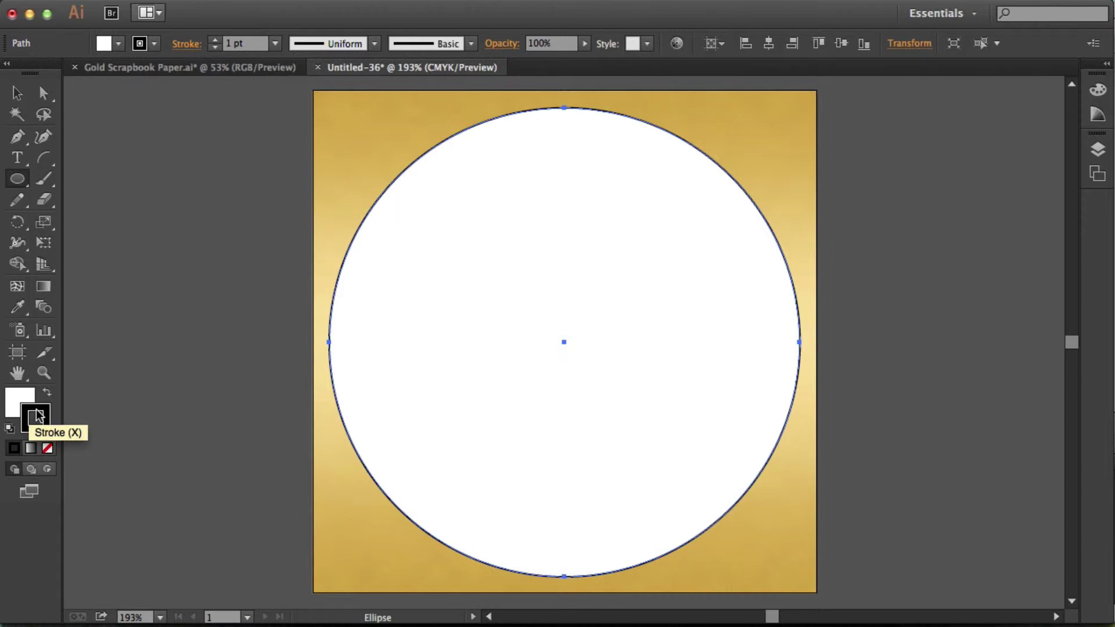
Remove the circle's stroke and fill, setting both to None
{"action": "left_click", "coordinate": [48, 448]}
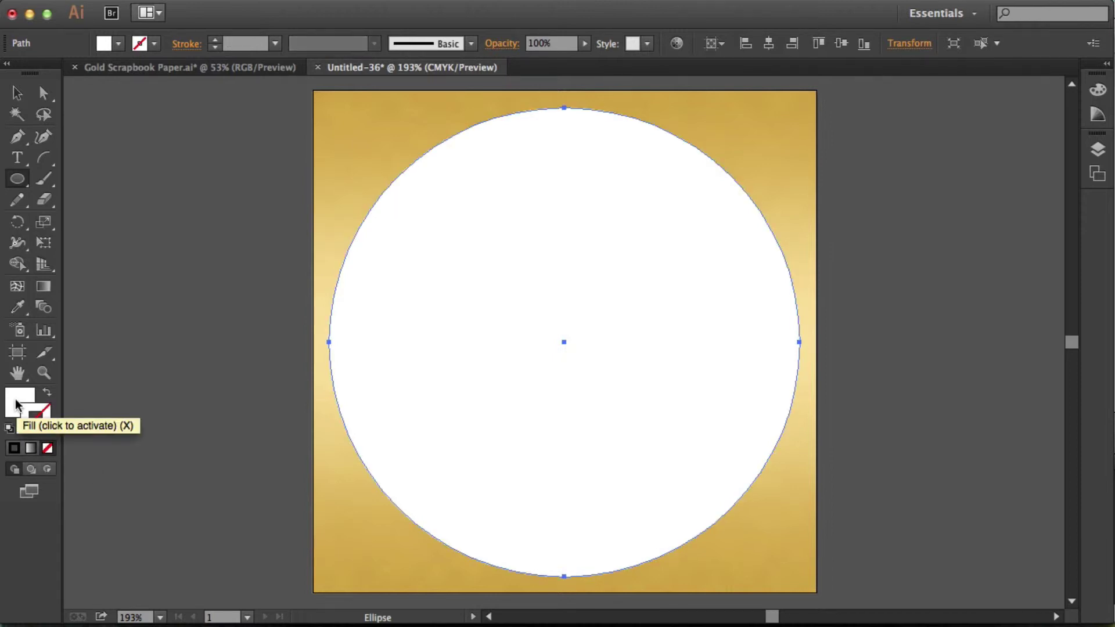
{"action": "left_click", "coordinate": [16, 404]}
{"action": "left_click", "coordinate": [48, 448]}
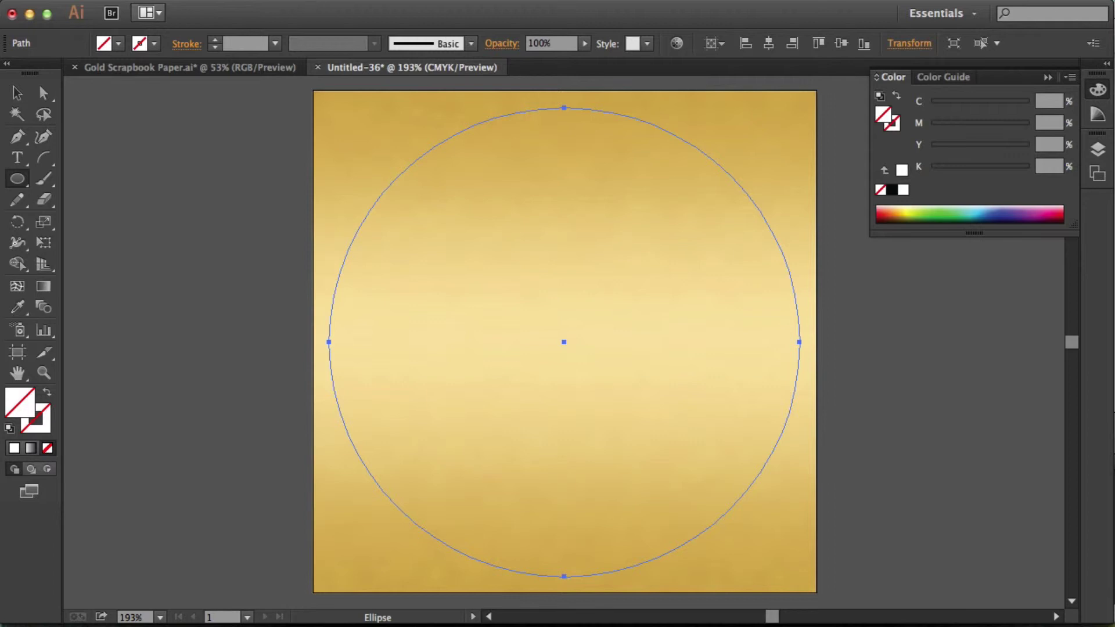
Select the circle together with the gold square, make a clipping mask from them, and deselect the result
{"action": "key", "text": "super+a"}
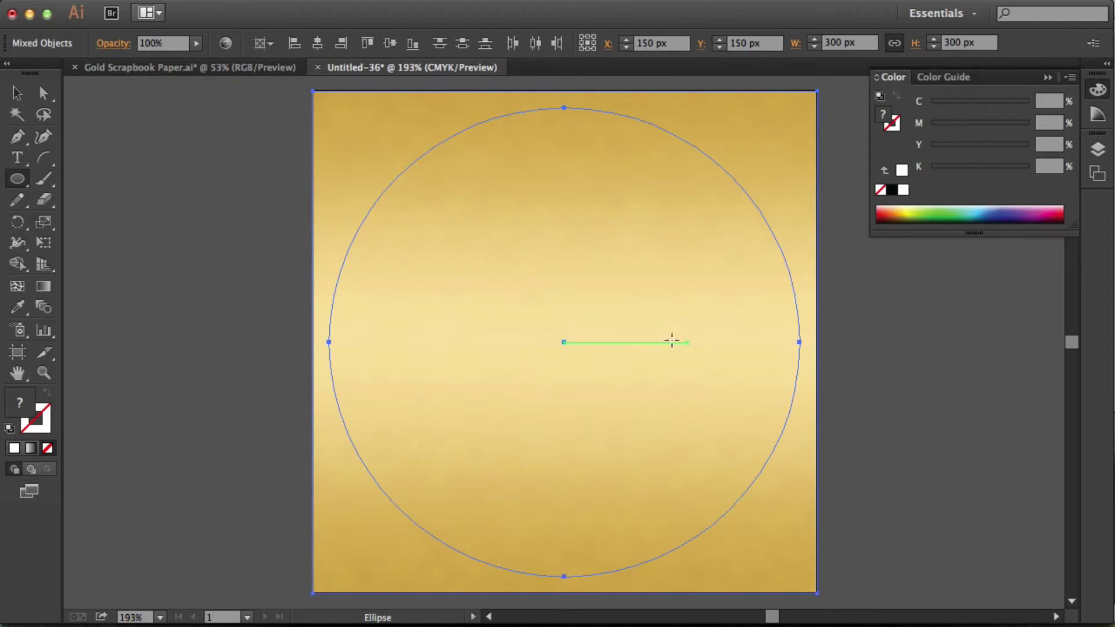
{"action": "left_click", "coordinate": [212, 0]}
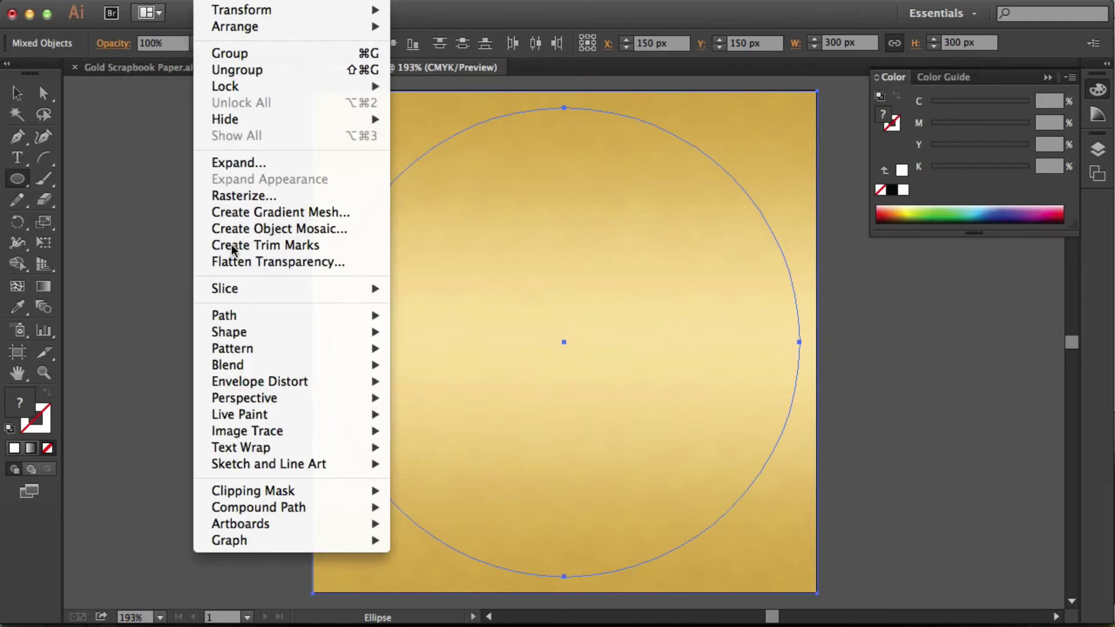
{"action": "mouse_move", "coordinate": [261, 493]}
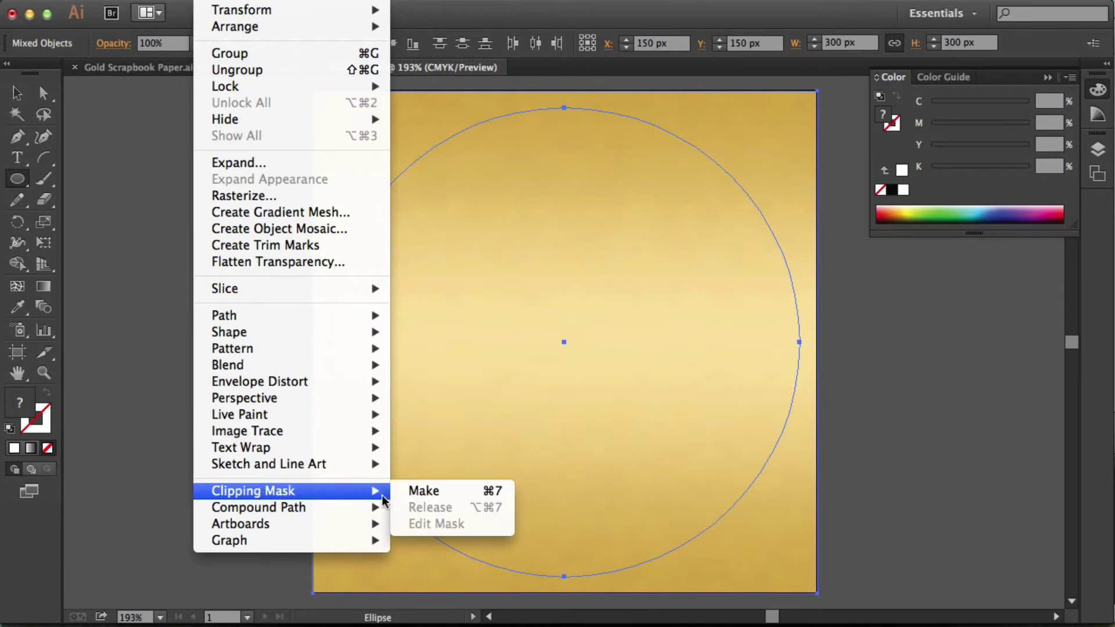
{"action": "left_click", "coordinate": [416, 492]}
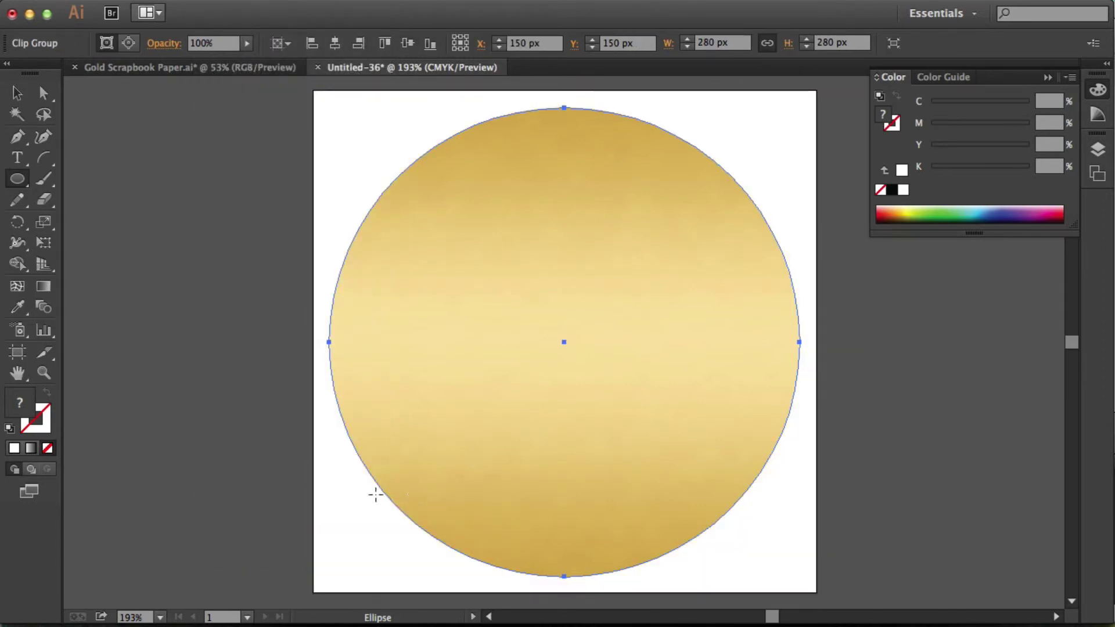
{"action": "left_click", "coordinate": [17, 93]}
{"action": "left_click", "coordinate": [153, 189]}
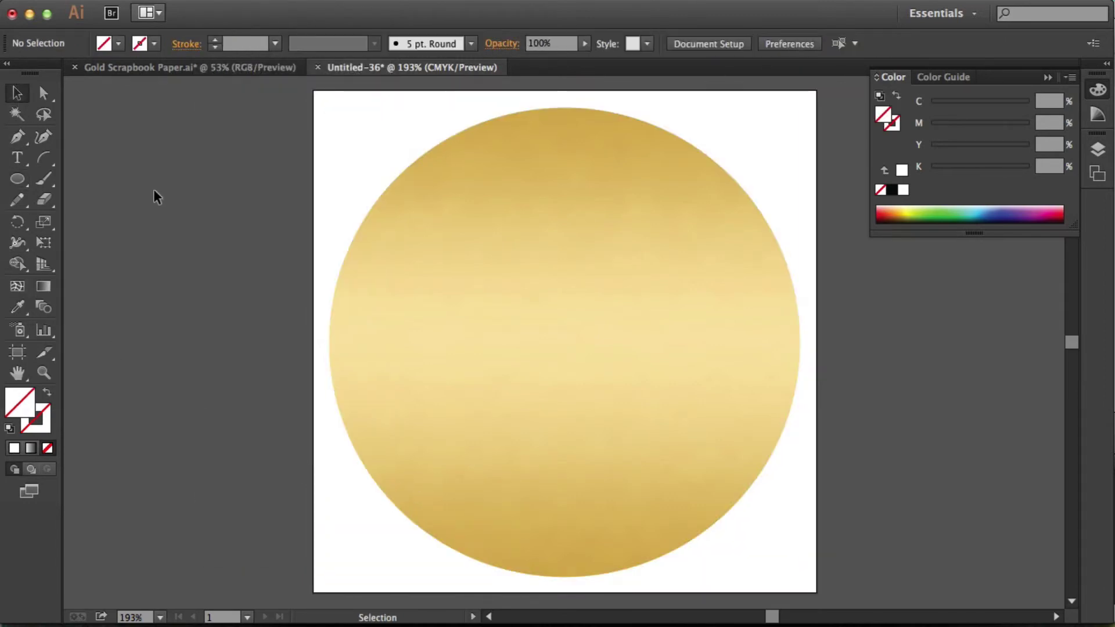
{"action": "left_click", "coordinate": [465, 272]}
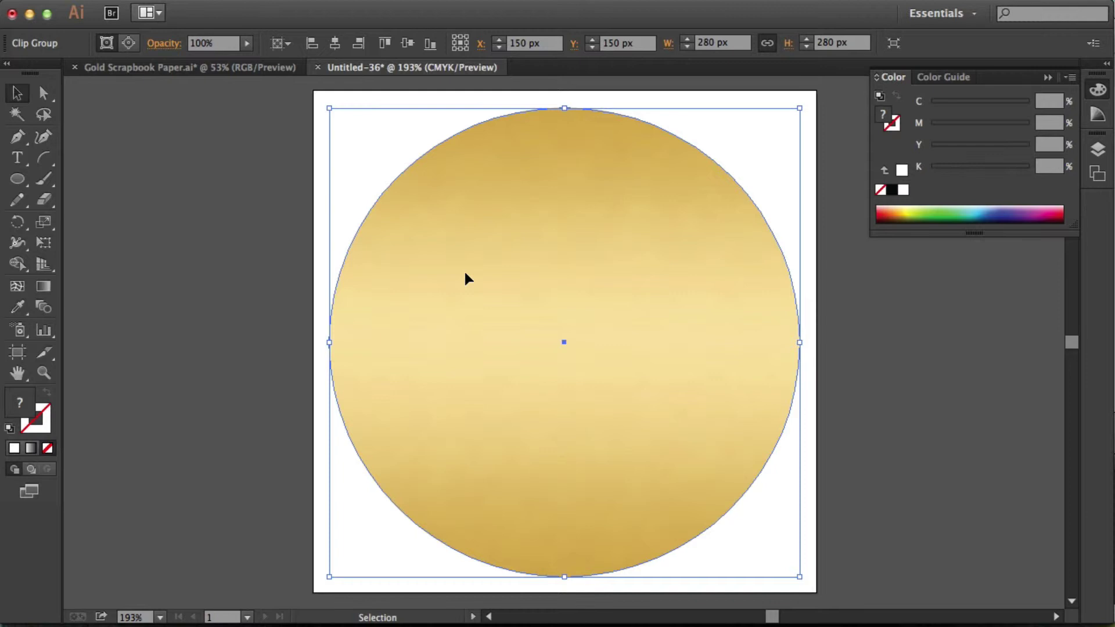
{"action": "left_click", "coordinate": [240, 278]}
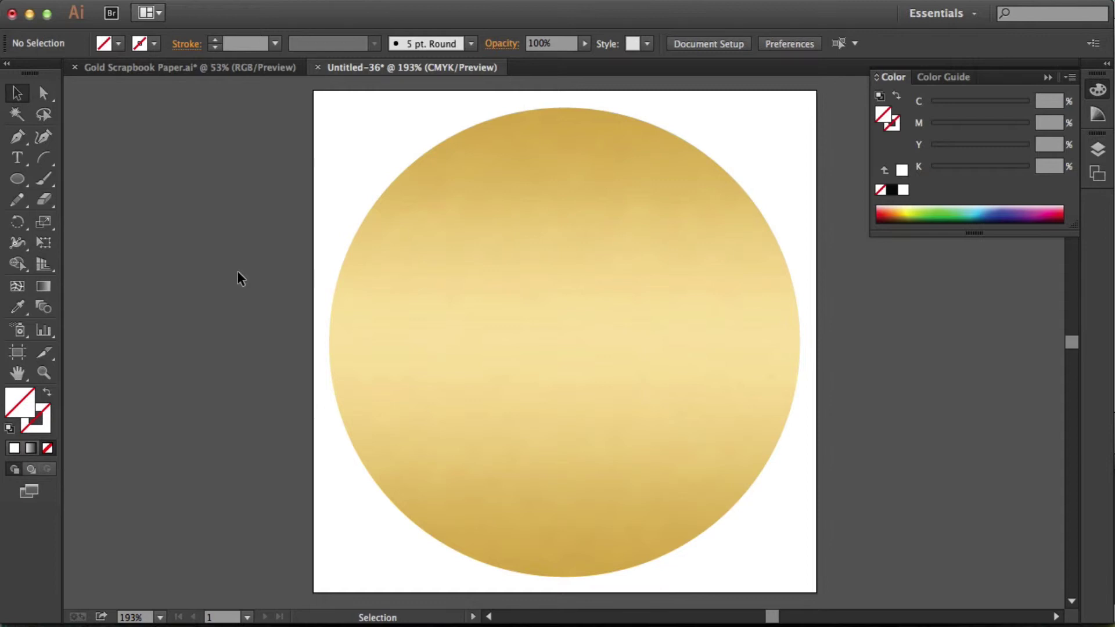
{"action": "left_click", "coordinate": [456, 277]}
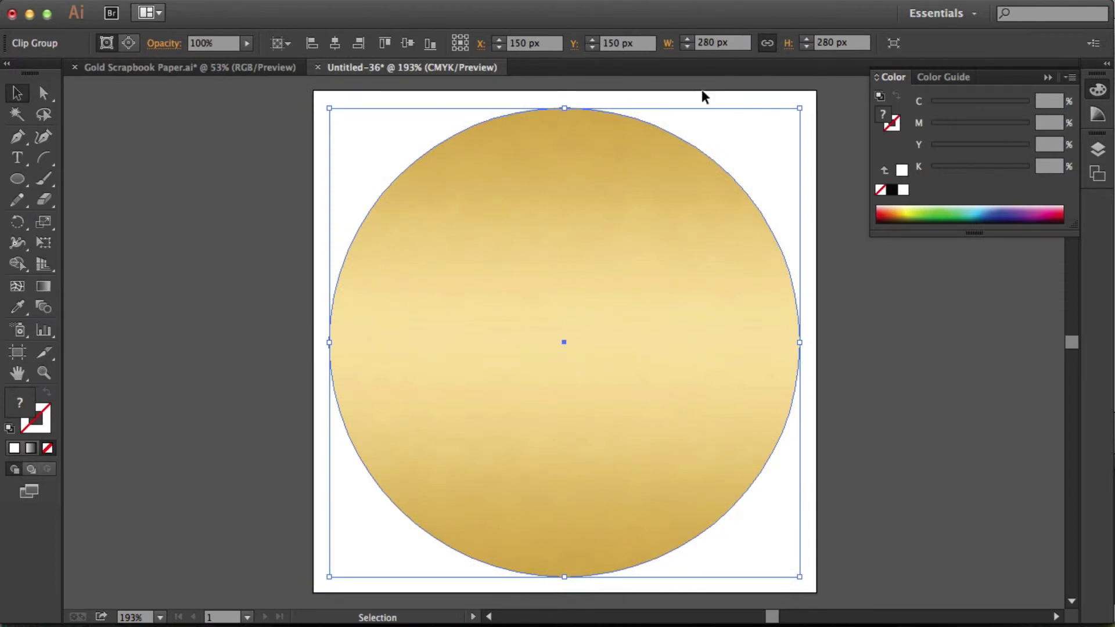
{"action": "left_click", "coordinate": [251, 279]}
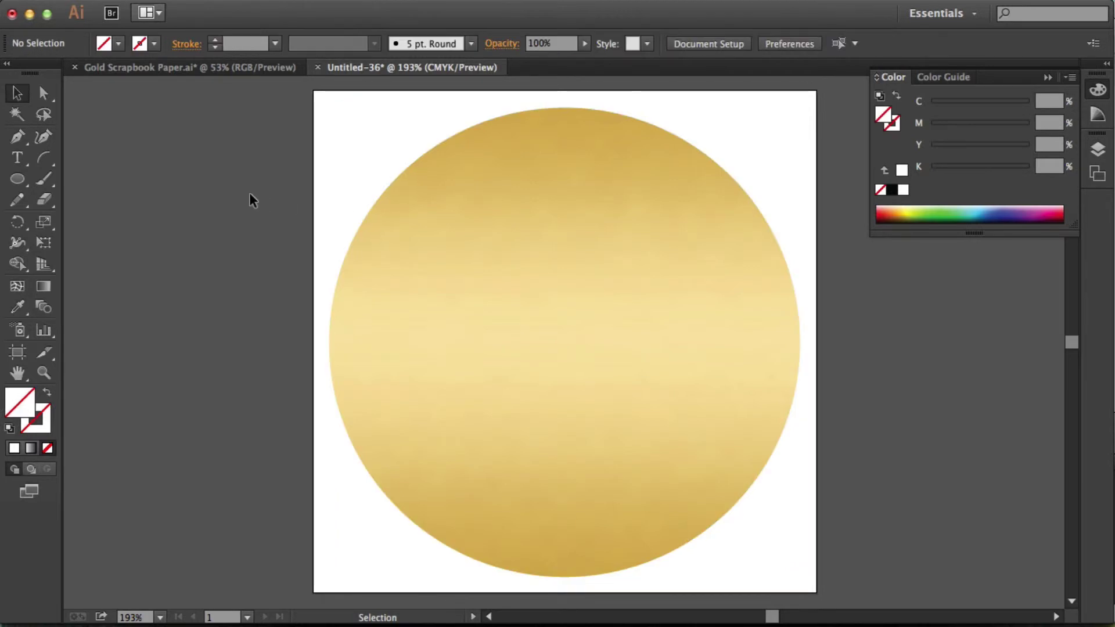
{"action": "key", "text": "super+a"}
{"action": "left_click", "coordinate": [280, 199]}
Apply a black Outer Glow to the gold circle in Normal mode with 75% opacity and 5 px blur, and deselect it
{"action": "left_click", "coordinate": [438, 286]}
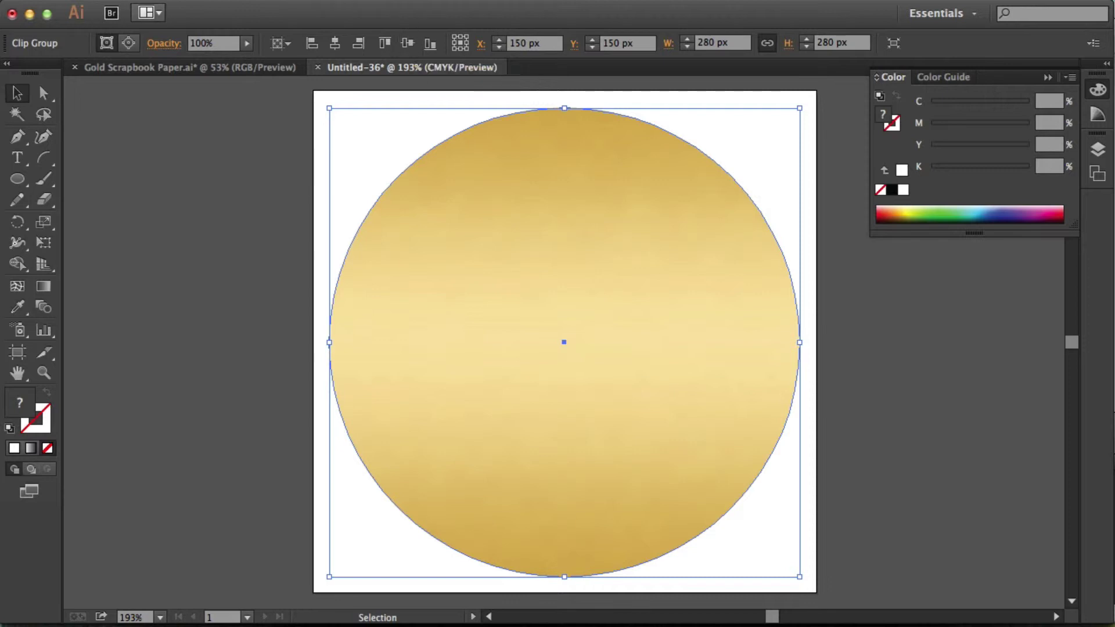
{"action": "left_click", "coordinate": [360, 0]}
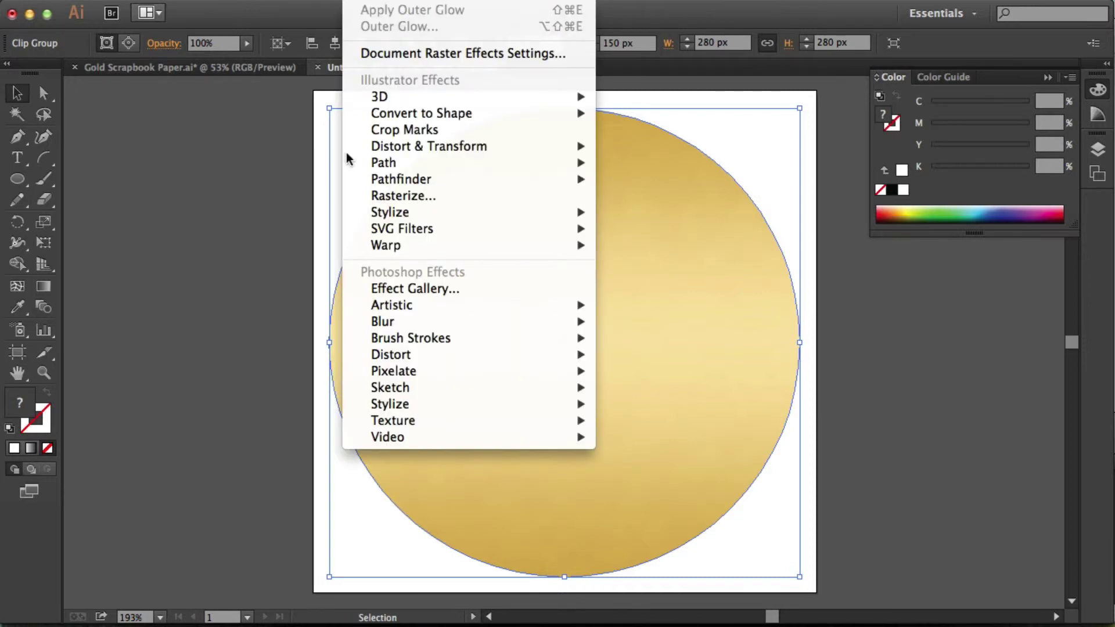
{"action": "mouse_move", "coordinate": [374, 213]}
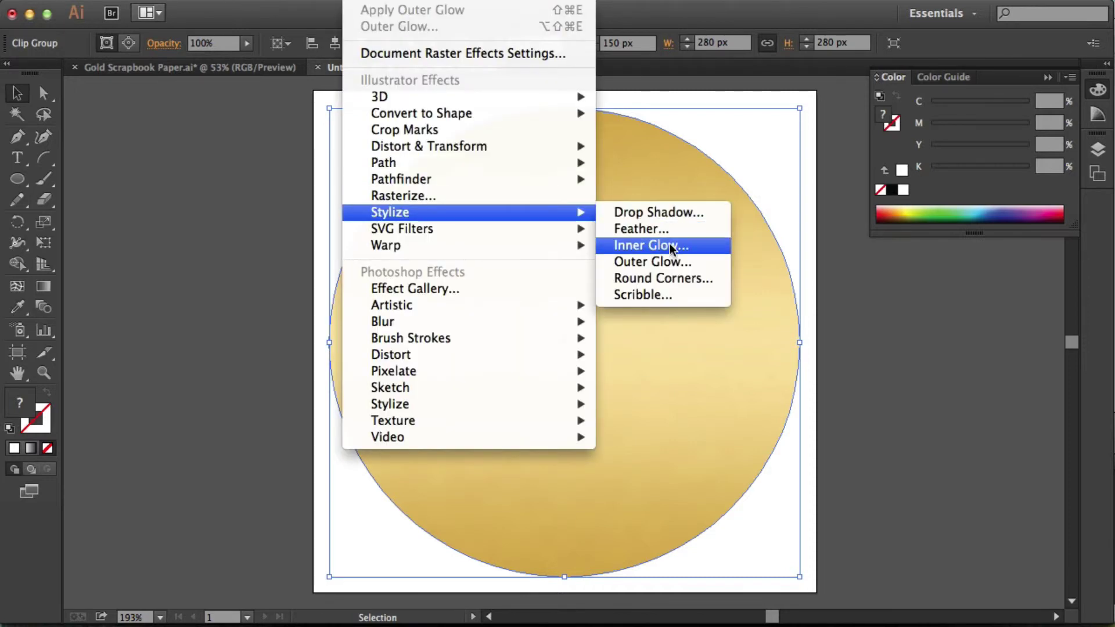
{"action": "left_click", "coordinate": [674, 259]}
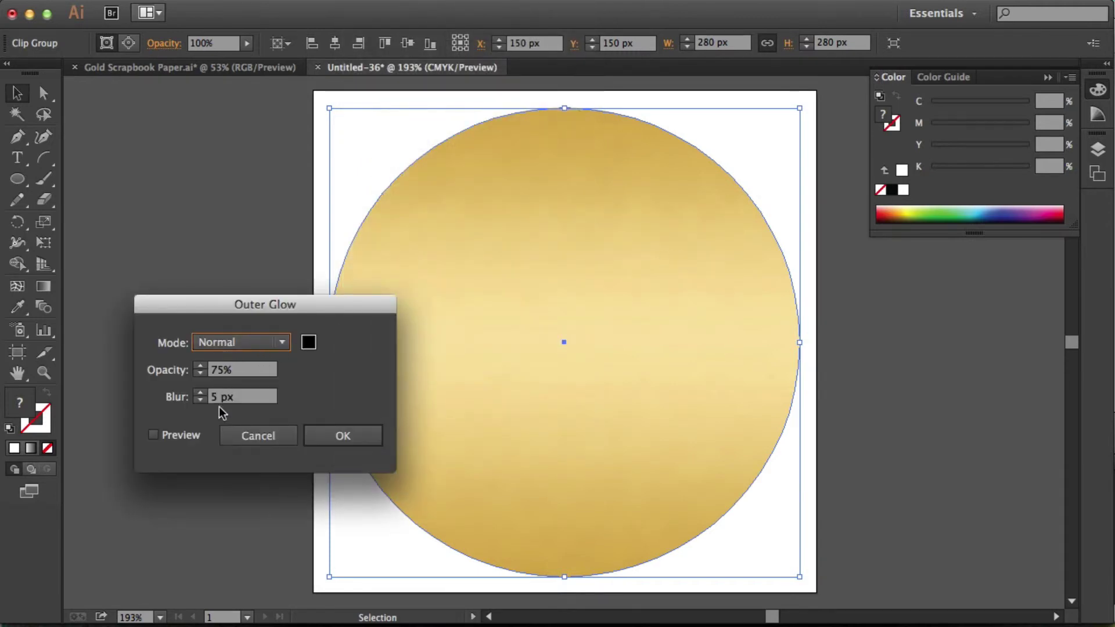
{"action": "left_click", "coordinate": [154, 436]}
{"action": "left_click", "coordinate": [323, 432]}
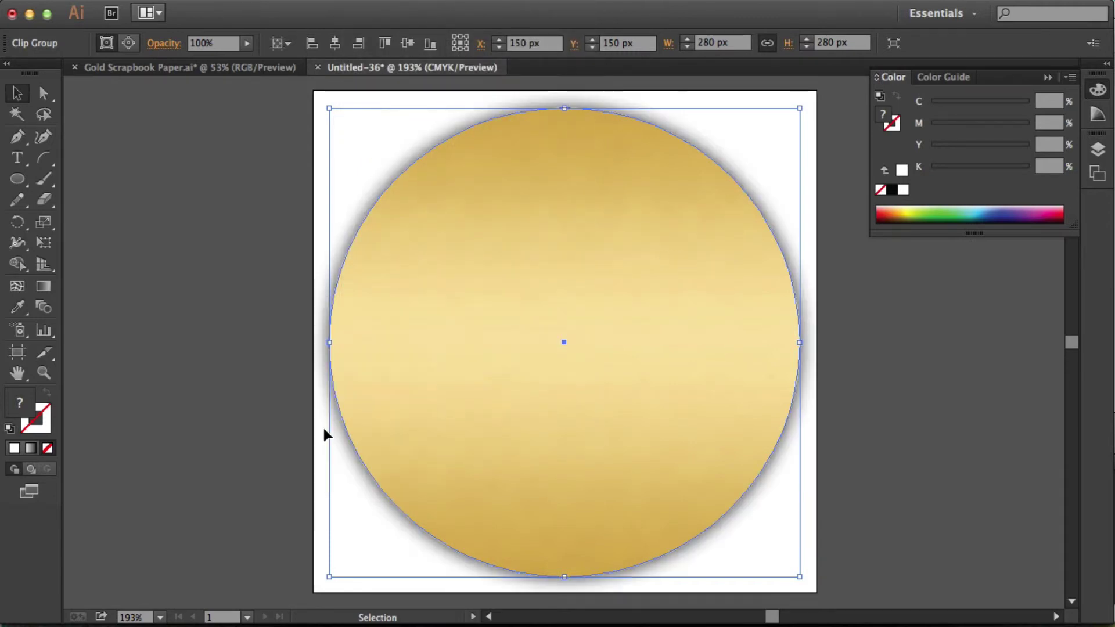
{"action": "left_click", "coordinate": [220, 388]}
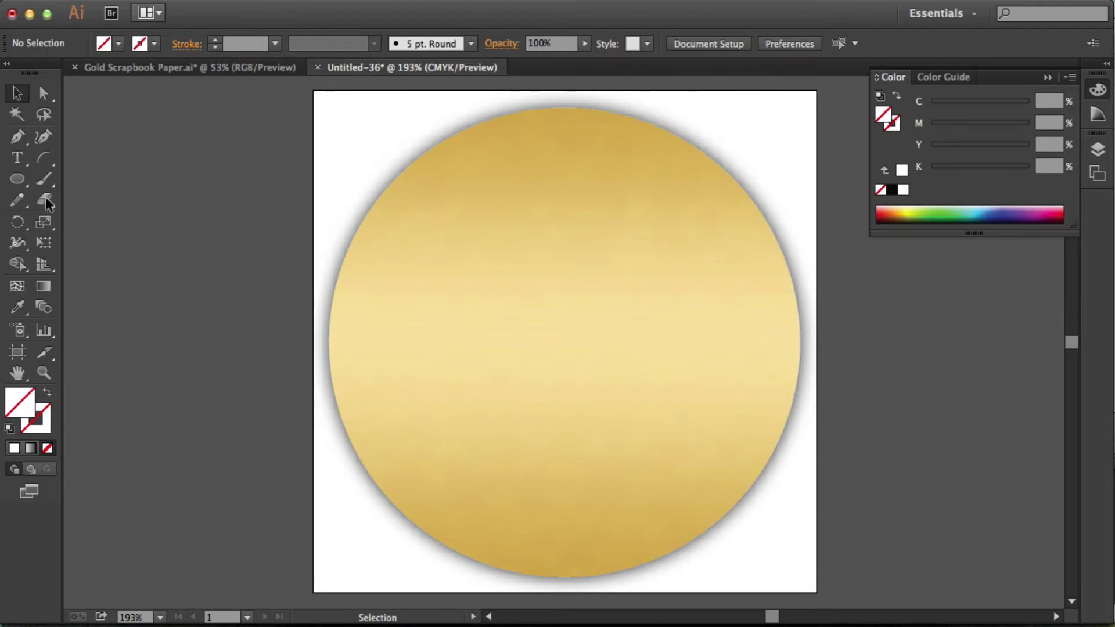
Add the text "Hello!" from the middle of the gold circle, set in Austin Bold Italic at 70 pt
{"action": "left_click", "coordinate": [17, 158]}
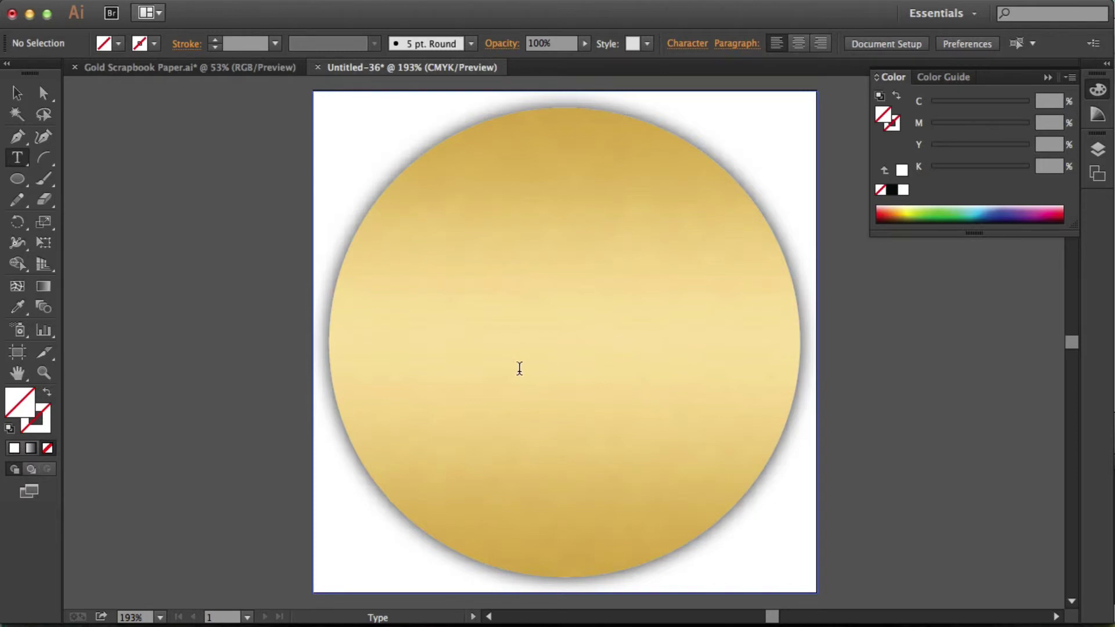
{"action": "left_click", "coordinate": [567, 348]}
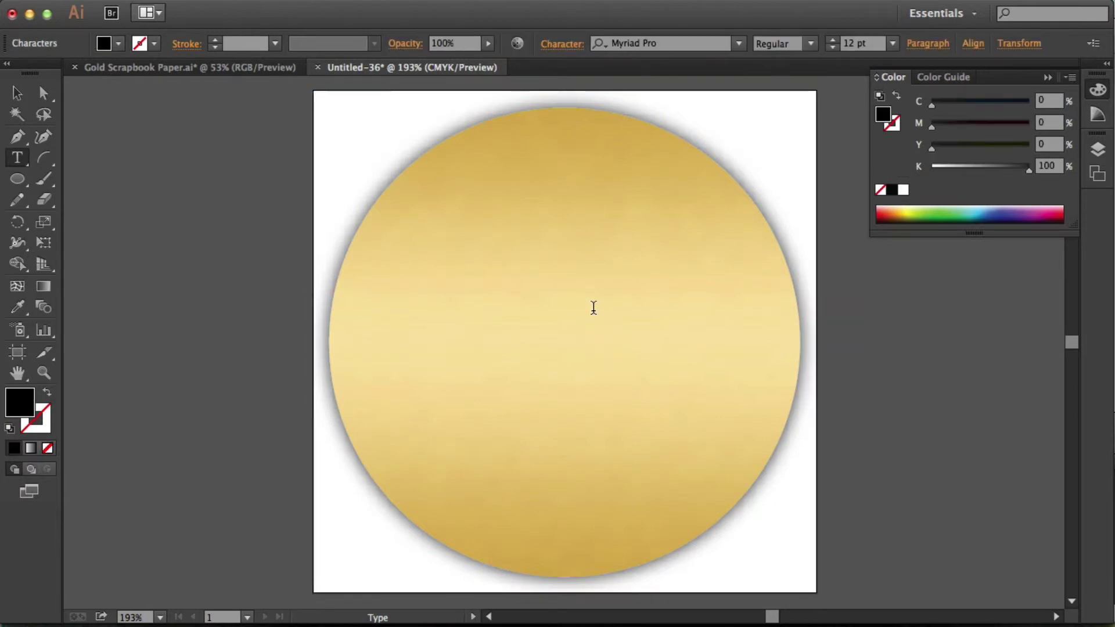
{"action": "left_click", "coordinate": [666, 46]}
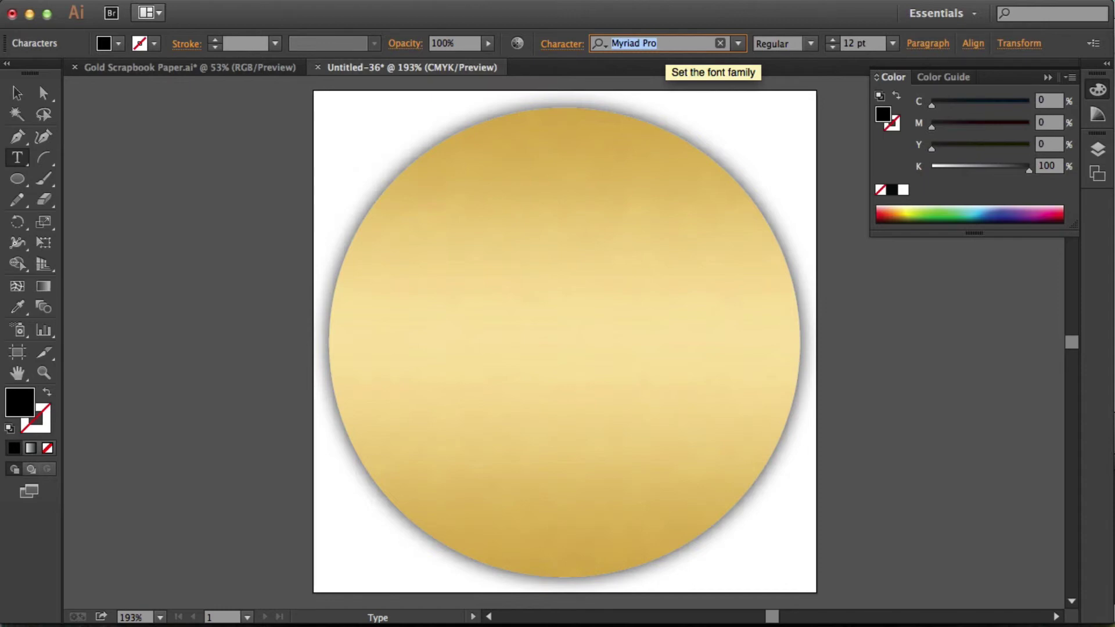
{"action": "type", "text": "Austin"}
{"action": "left_click", "coordinate": [638, 90]}
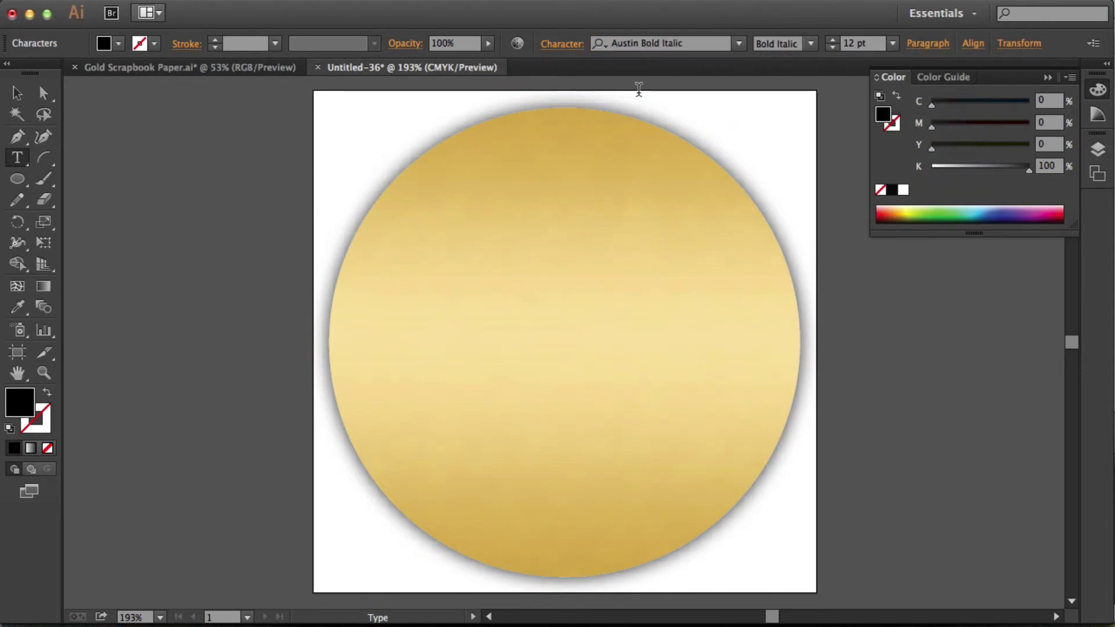
{"action": "left_click", "coordinate": [857, 44]}
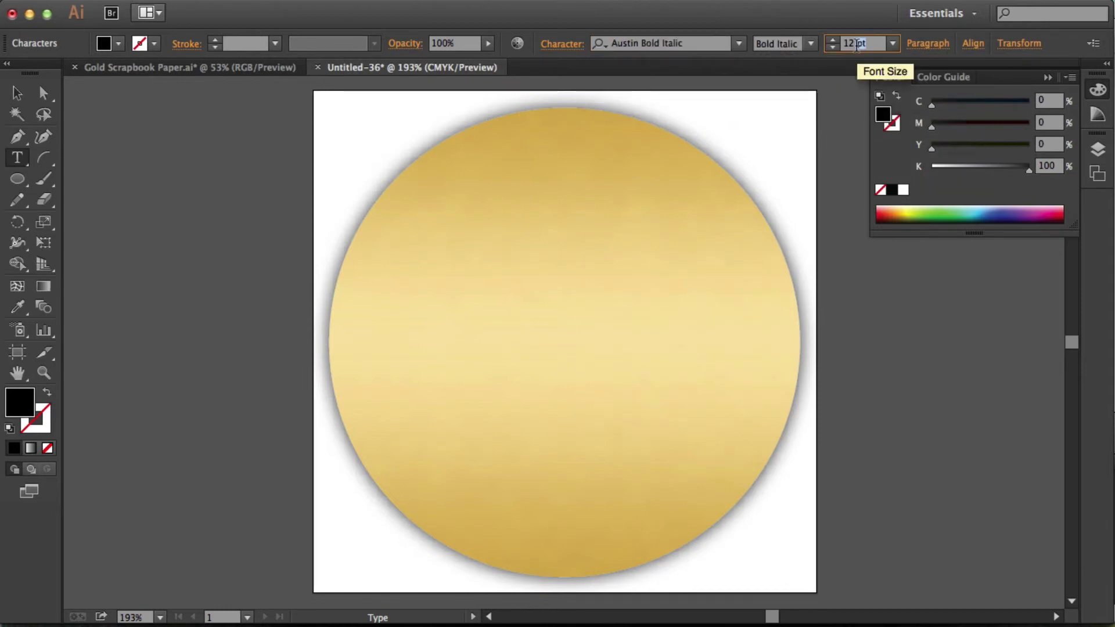
{"action": "key", "text": "BackSpace"}
{"action": "type", "text": "70"}
{"action": "key", "text": "Return"}
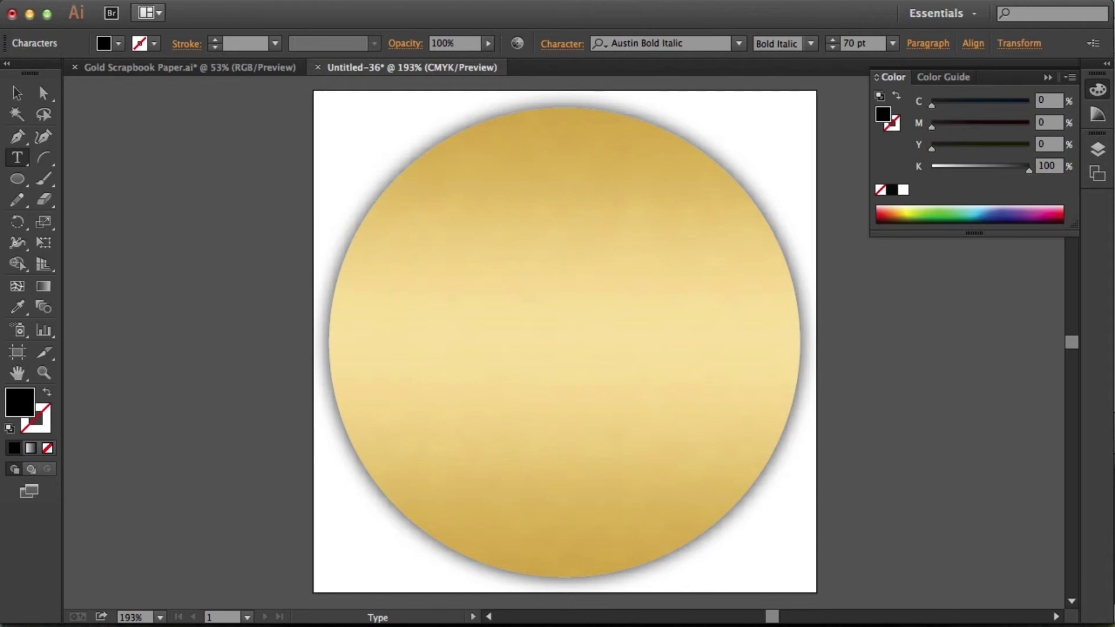
{"action": "type", "text": "Hello"}
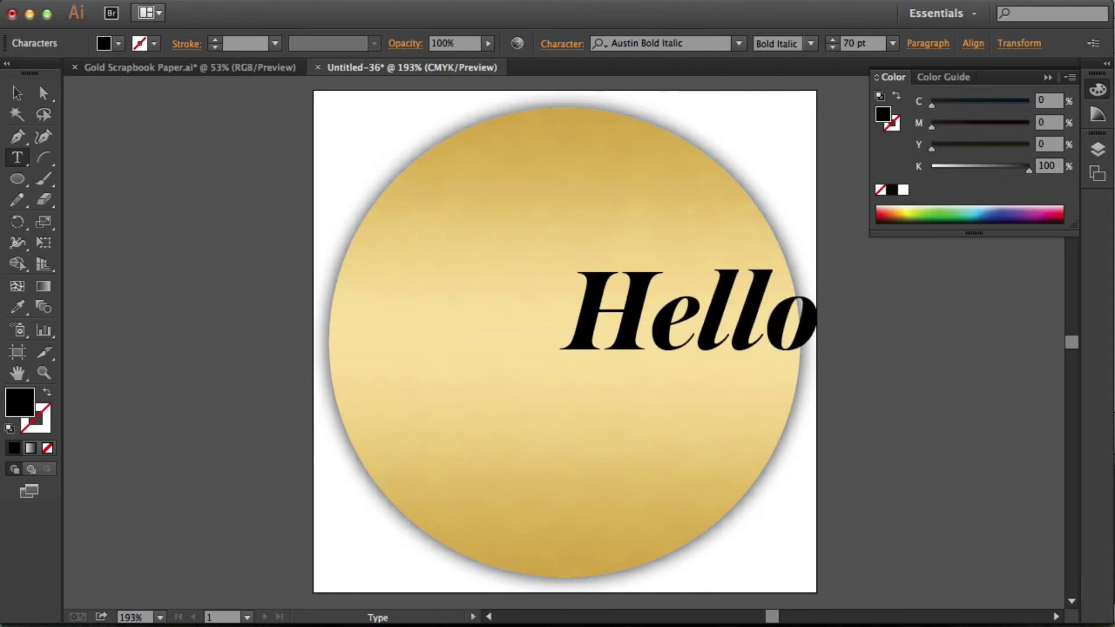
{"action": "type", "text": "!"}
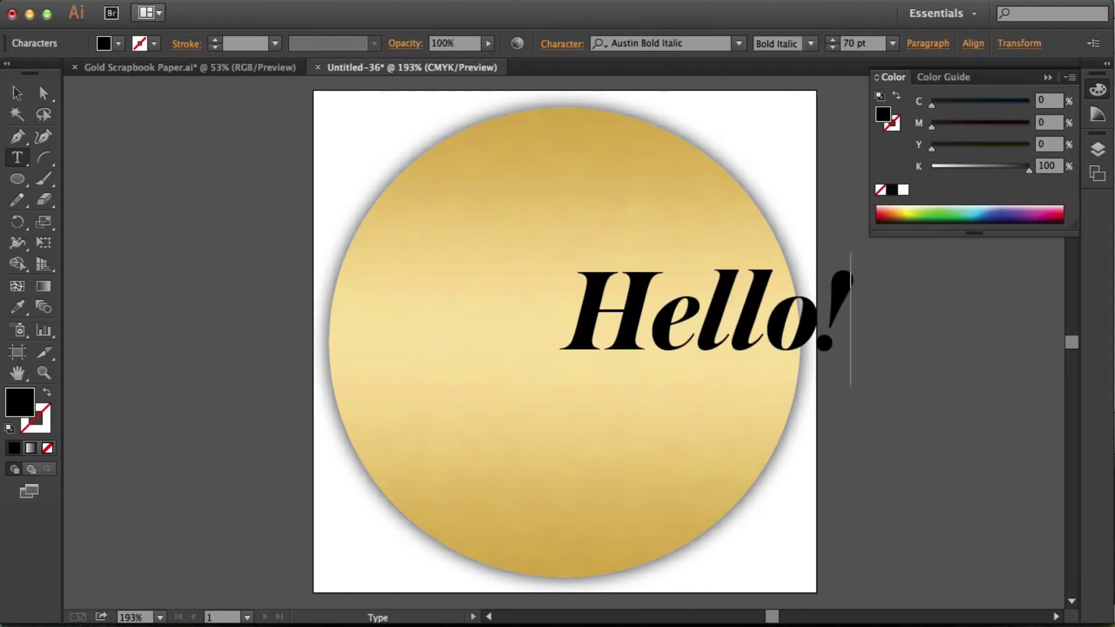
Center-align the "Hello!" paragraph, center the text on the artboard horizontally and vertically, and deselect it
{"action": "left_click", "coordinate": [17, 92]}
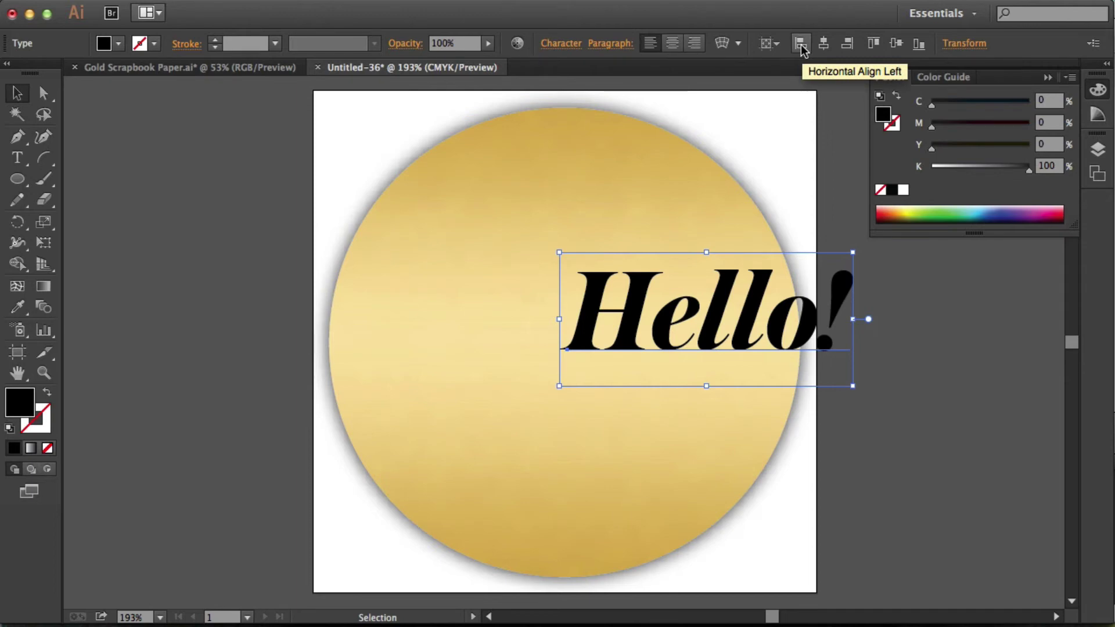
{"action": "left_click", "coordinate": [672, 44]}
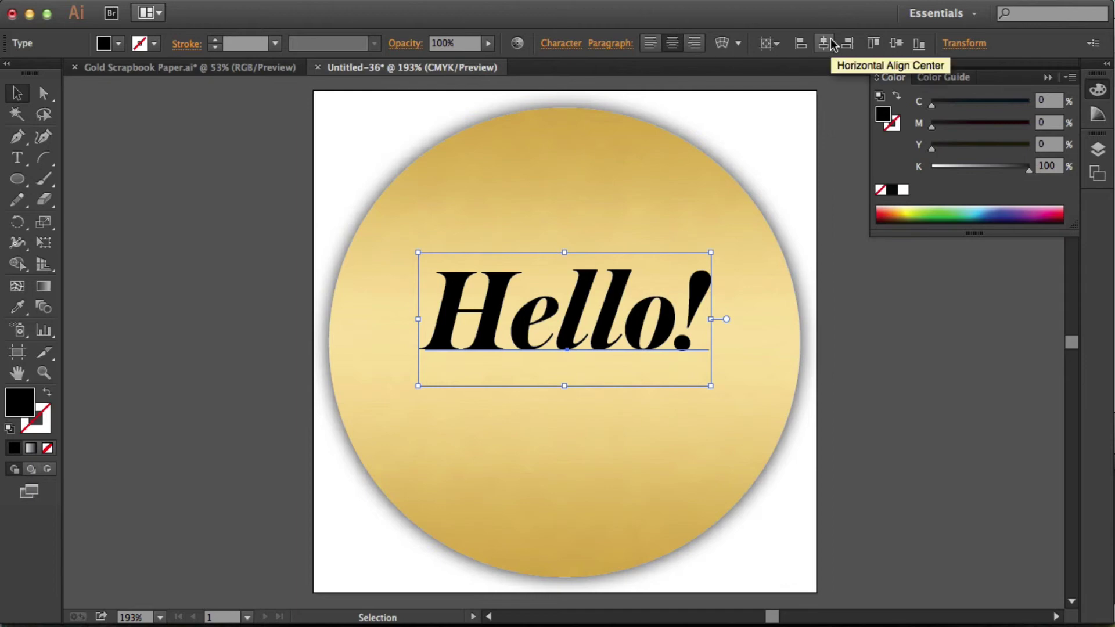
{"action": "left_click", "coordinate": [825, 43]}
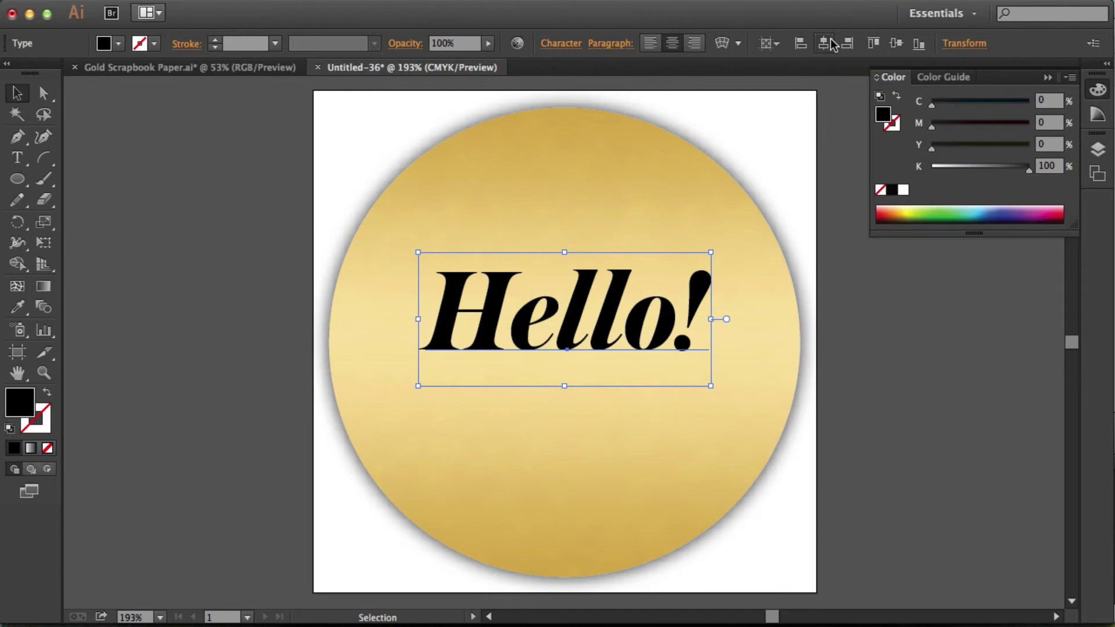
{"action": "left_click", "coordinate": [896, 43]}
{"action": "left_click", "coordinate": [872, 314]}
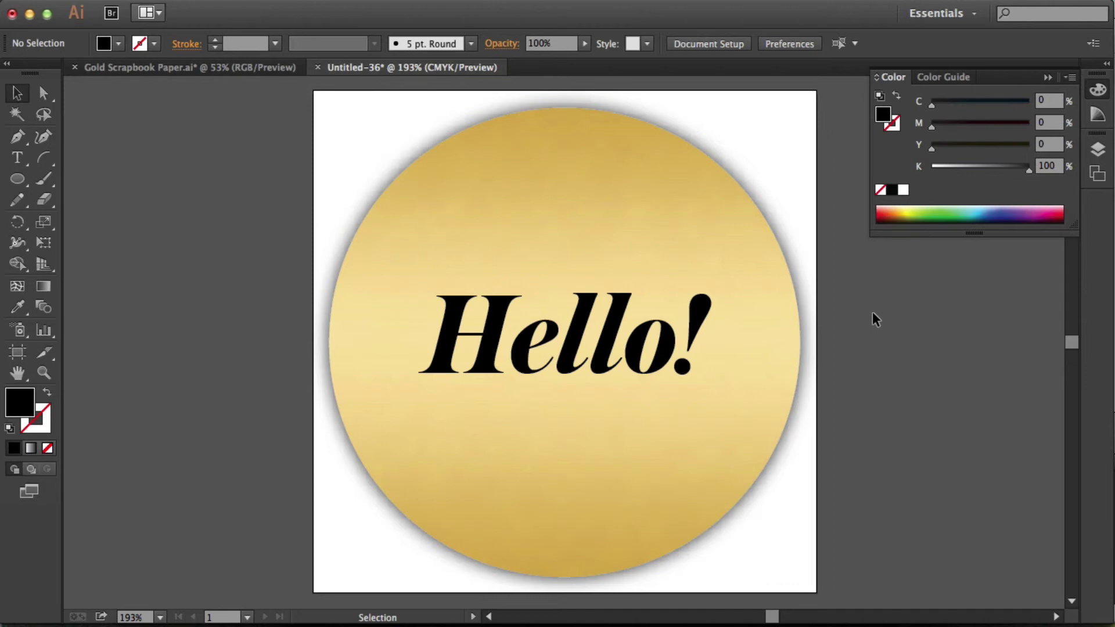
Add "Howdy" as a second line below "Hello!" in the same text object
{"action": "left_click", "coordinate": [17, 159]}
{"action": "left_click", "coordinate": [697, 347]}
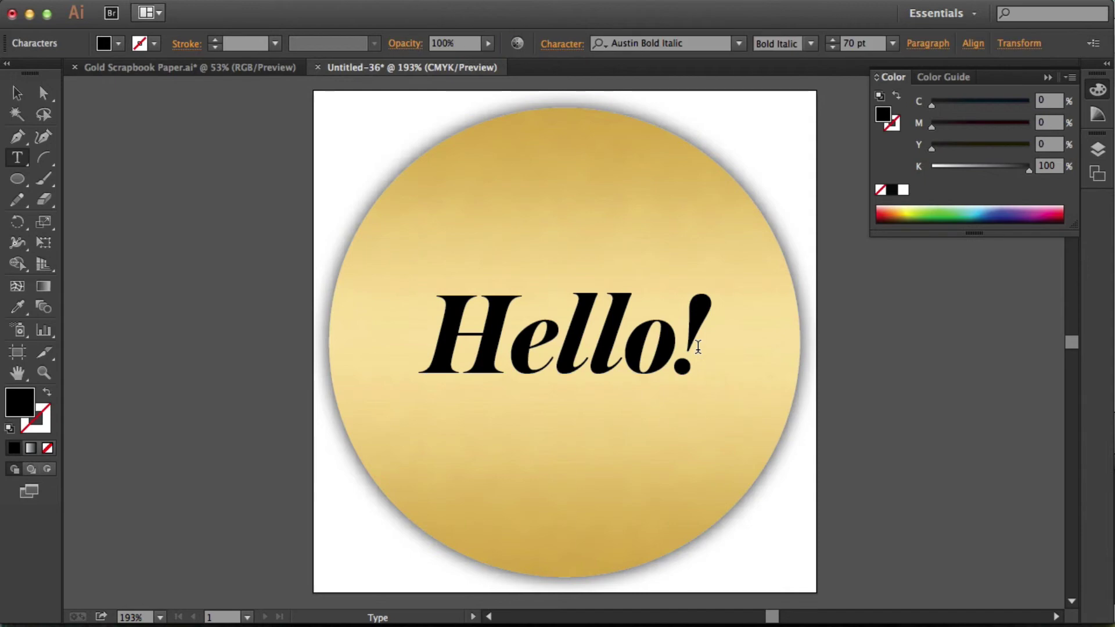
{"action": "key", "text": "Return"}
{"action": "type", "text": "Howdy"}
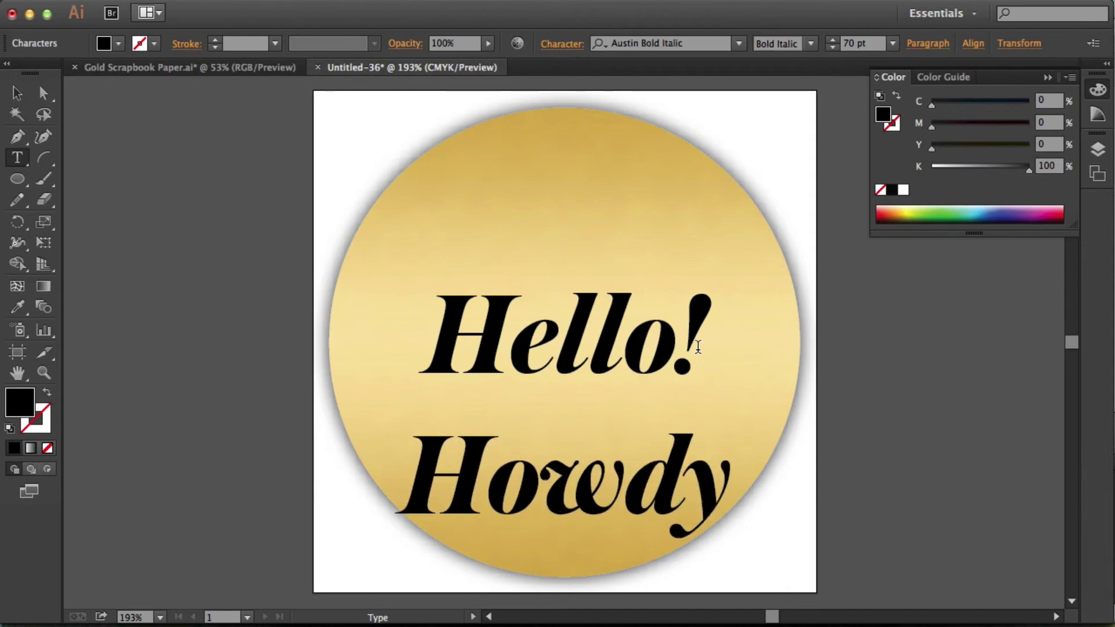
Delete the word "Howdy" from the second line of the text
{"action": "key", "text": "BackSpace"}
{"action": "key", "text": "BackSpace"}
{"action": "key", "text": "BackSpace"}
{"action": "key", "text": "BackSpace"}
{"action": "key", "text": "BackSpace"}
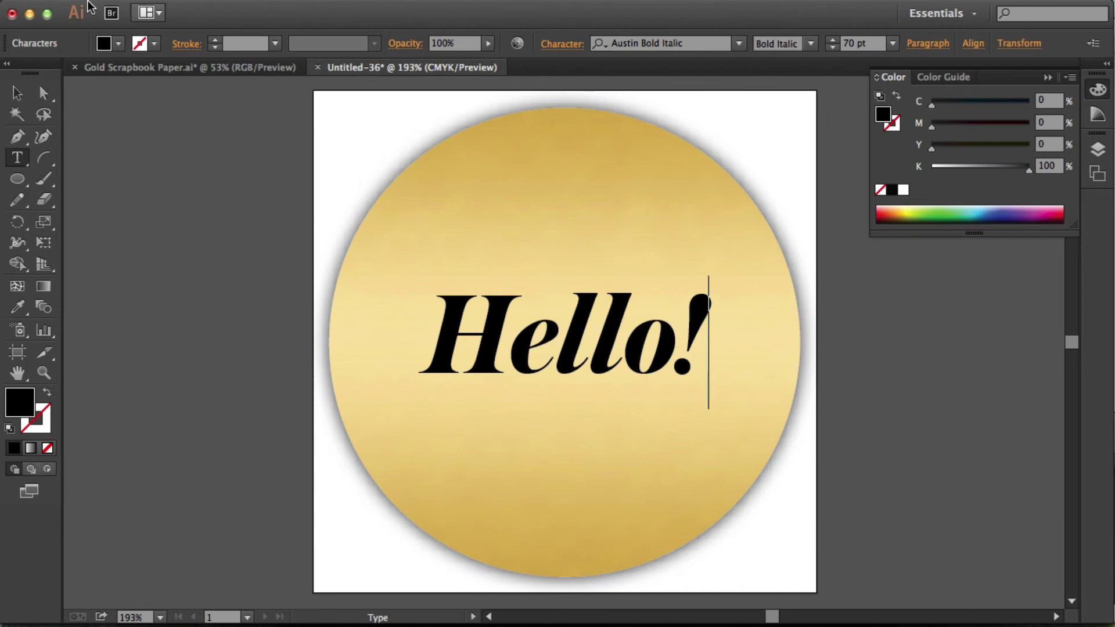
Review the file formats offered by Save As for the document, keep Adobe Illustrator (ai), and leave without saving
{"action": "left_click", "coordinate": [134, 2]}
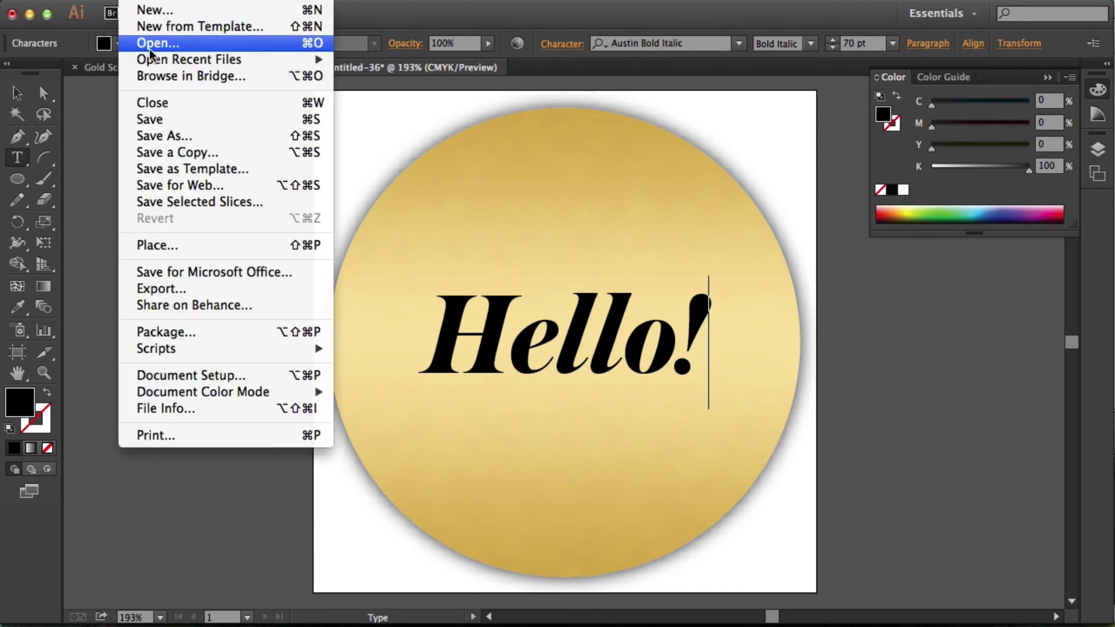
{"action": "left_click", "coordinate": [173, 137]}
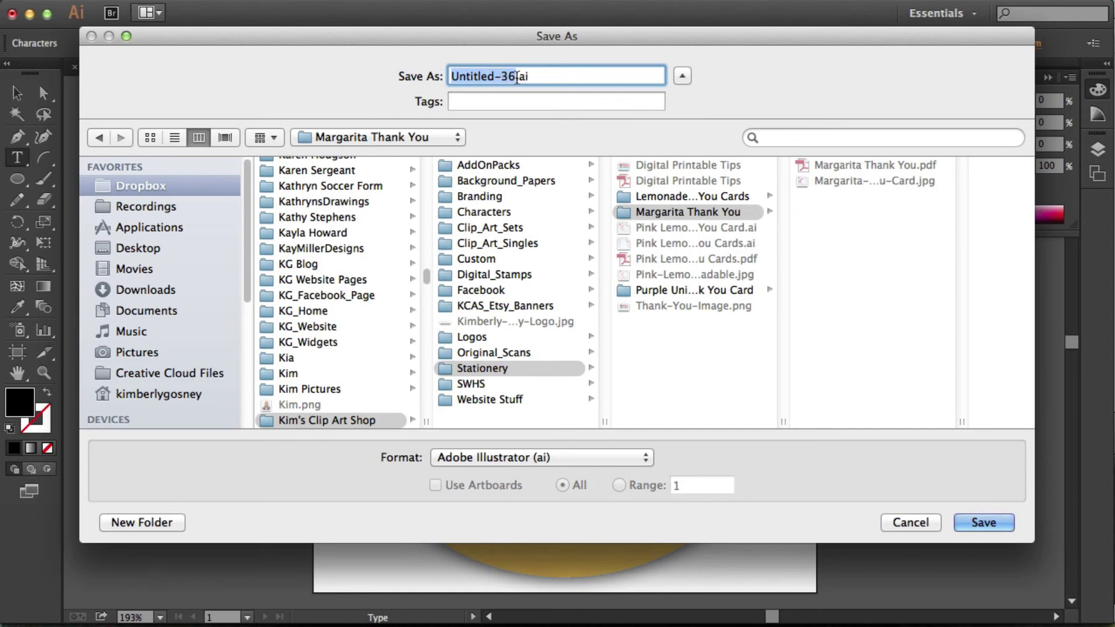
{"action": "left_click", "coordinate": [569, 456]}
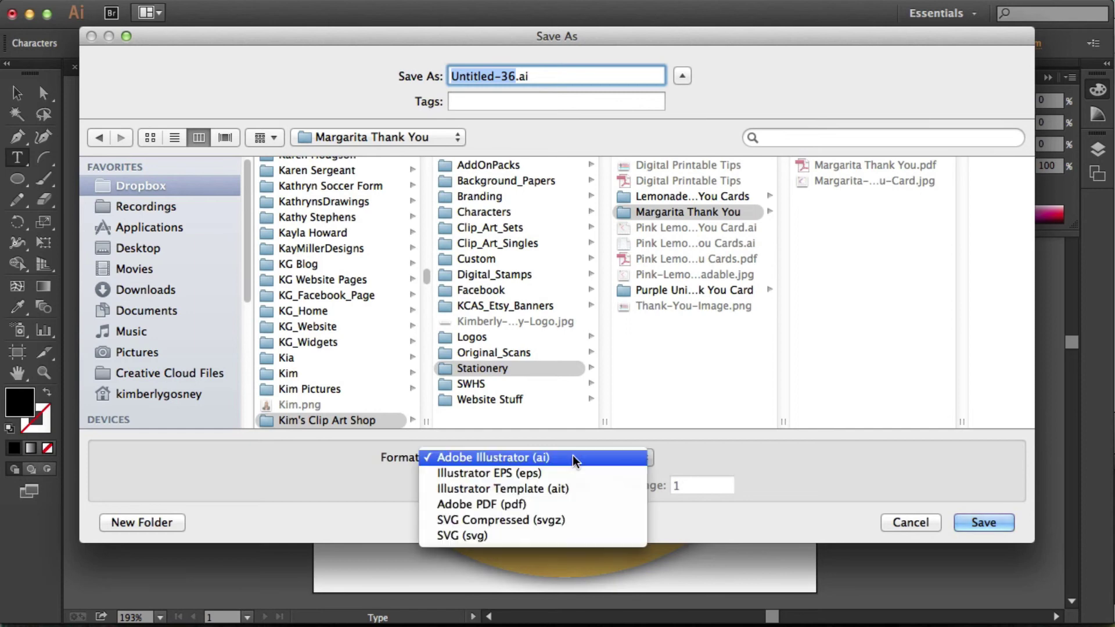
{"action": "left_click", "coordinate": [515, 459]}
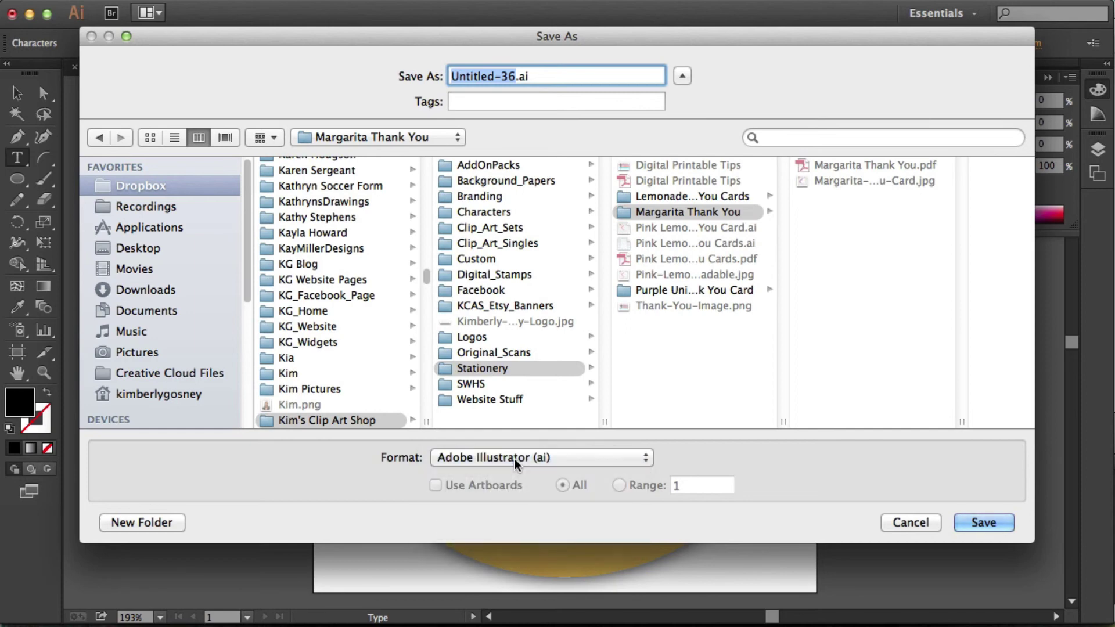
{"action": "left_click", "coordinate": [912, 523]}
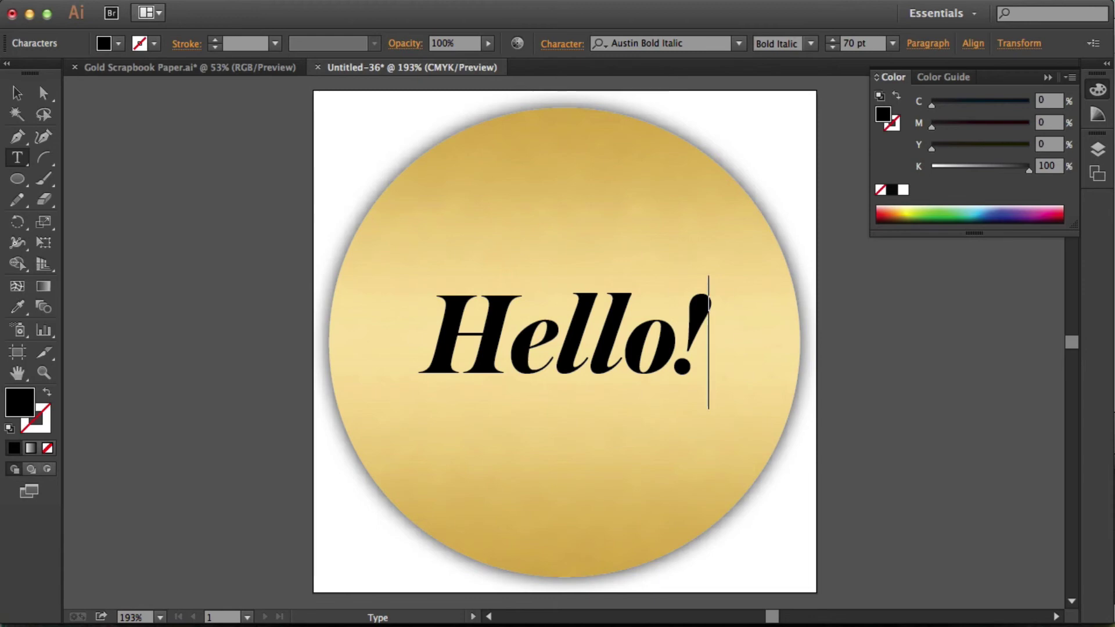
Preview the design as a PNG-24 in Save for Web, and leave without exporting
{"action": "left_click", "coordinate": [133, 1]}
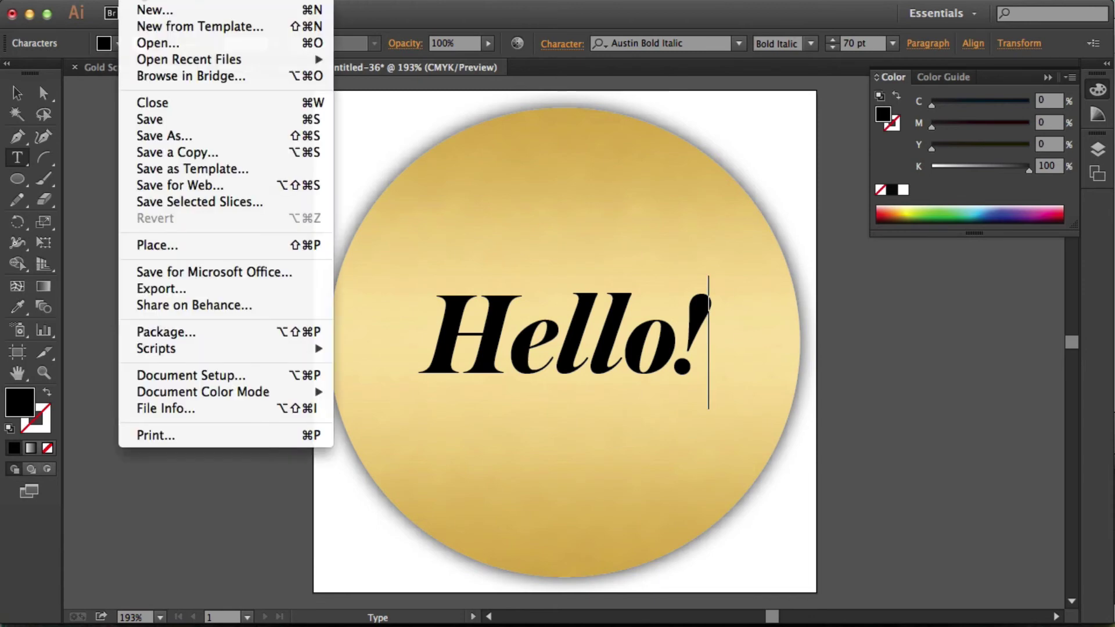
{"action": "left_click", "coordinate": [187, 185]}
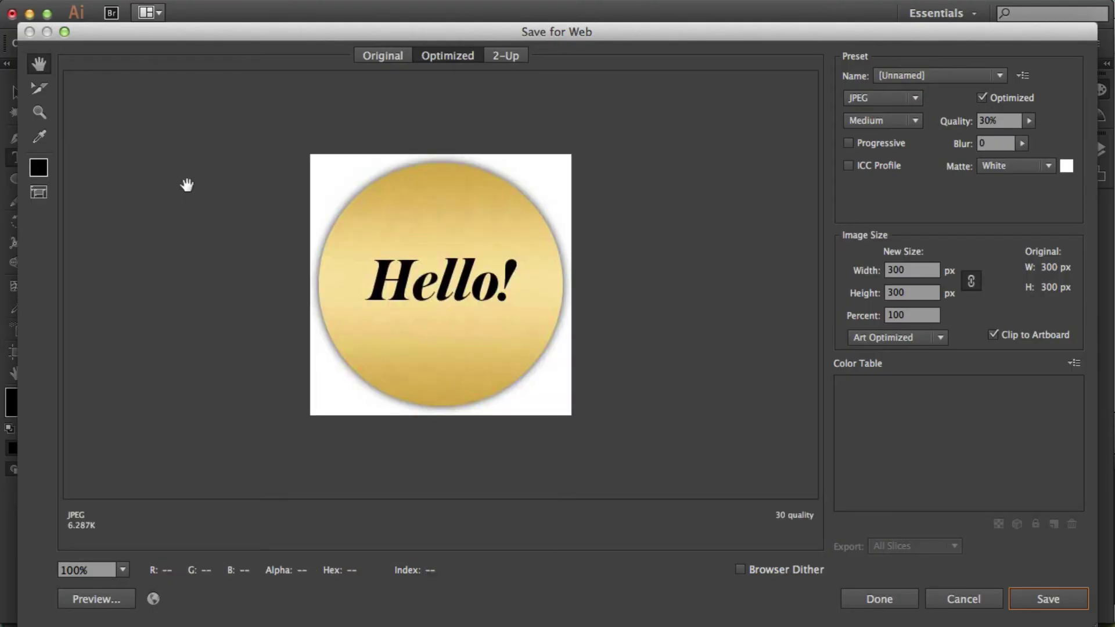
{"action": "left_click", "coordinate": [915, 98]}
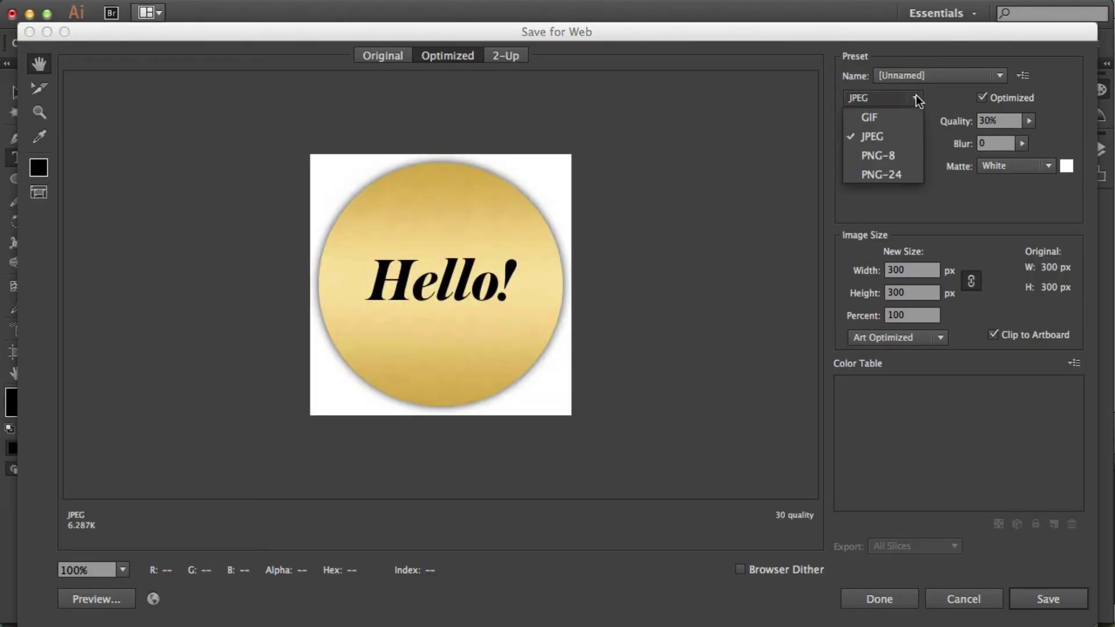
{"action": "left_click", "coordinate": [881, 174]}
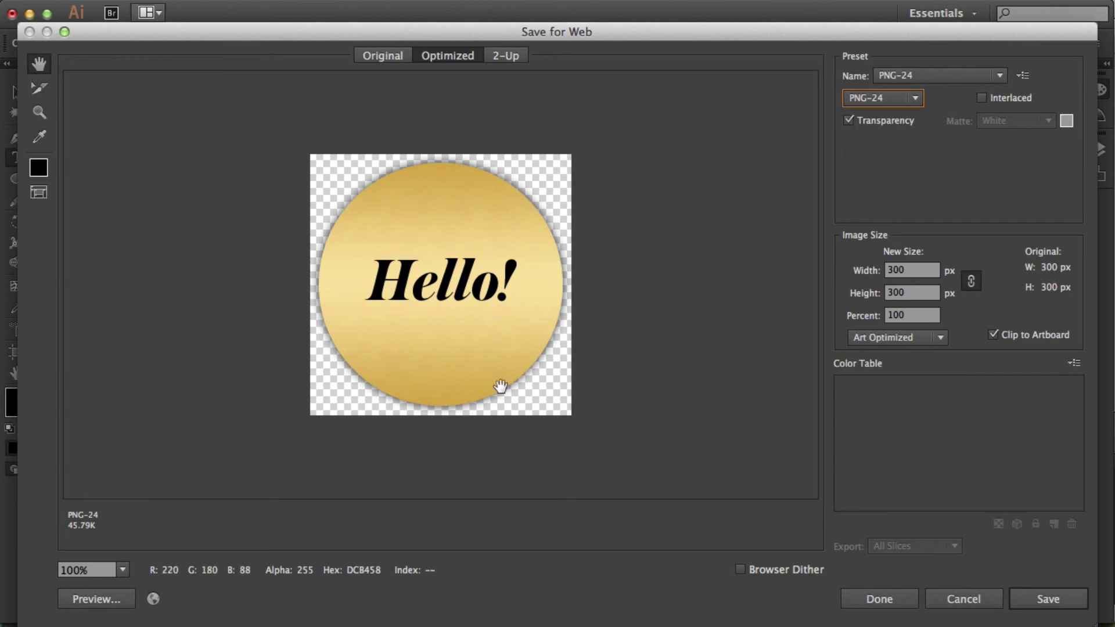
{"action": "left_click", "coordinate": [955, 596]}
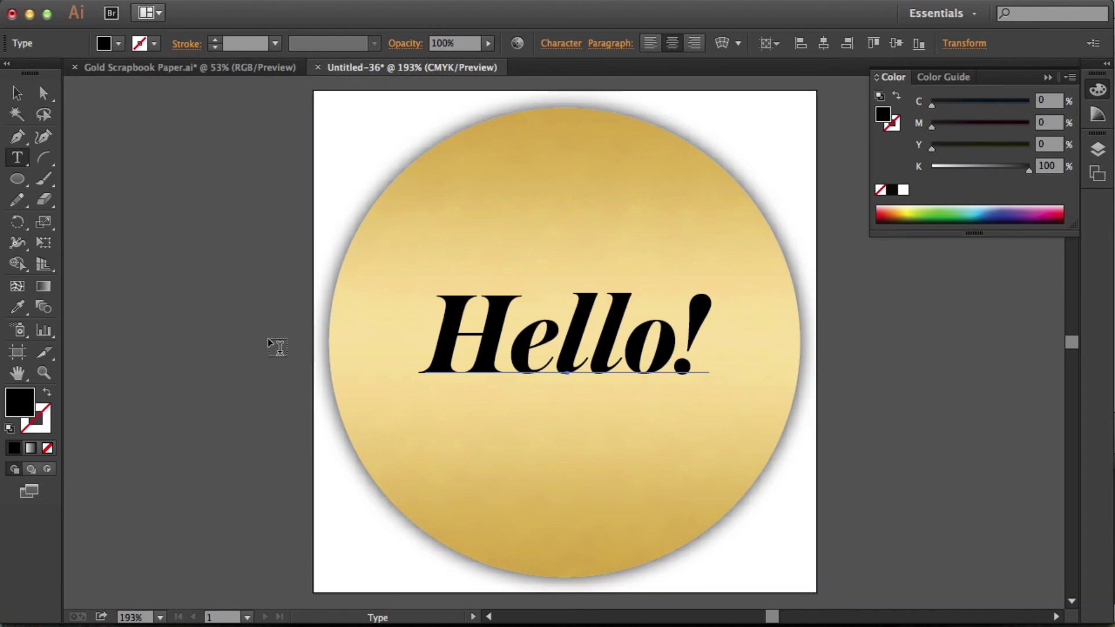
Finish editing the "Hello!" text and deselect everything
{"action": "left_click", "coordinate": [230, 317]}
{"action": "left_click", "coordinate": [17, 93]}
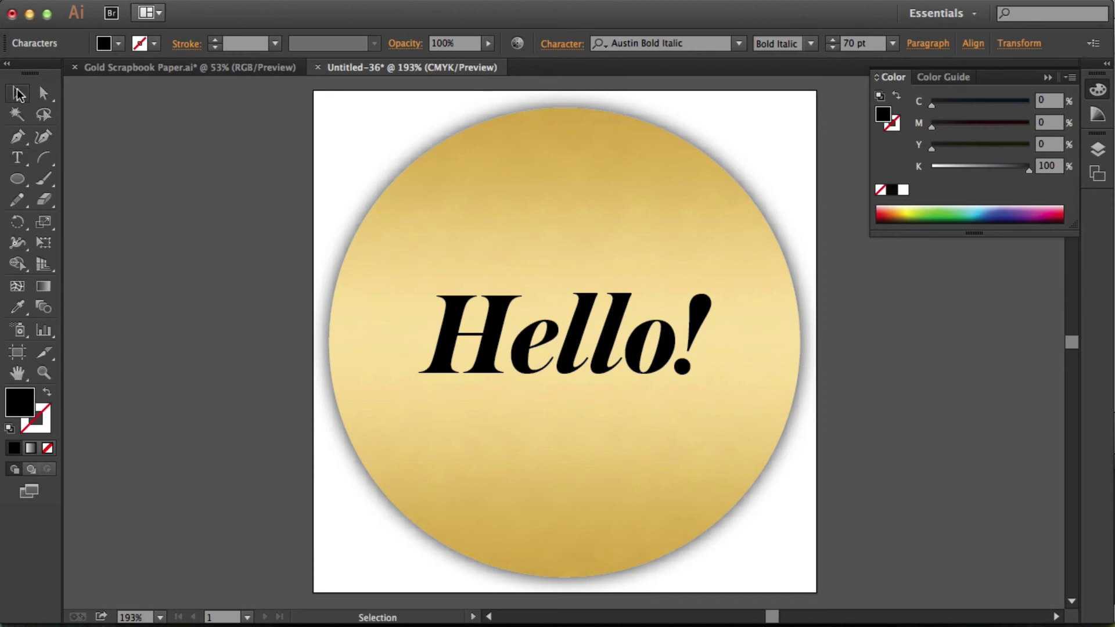
{"action": "left_click", "coordinate": [185, 193]}
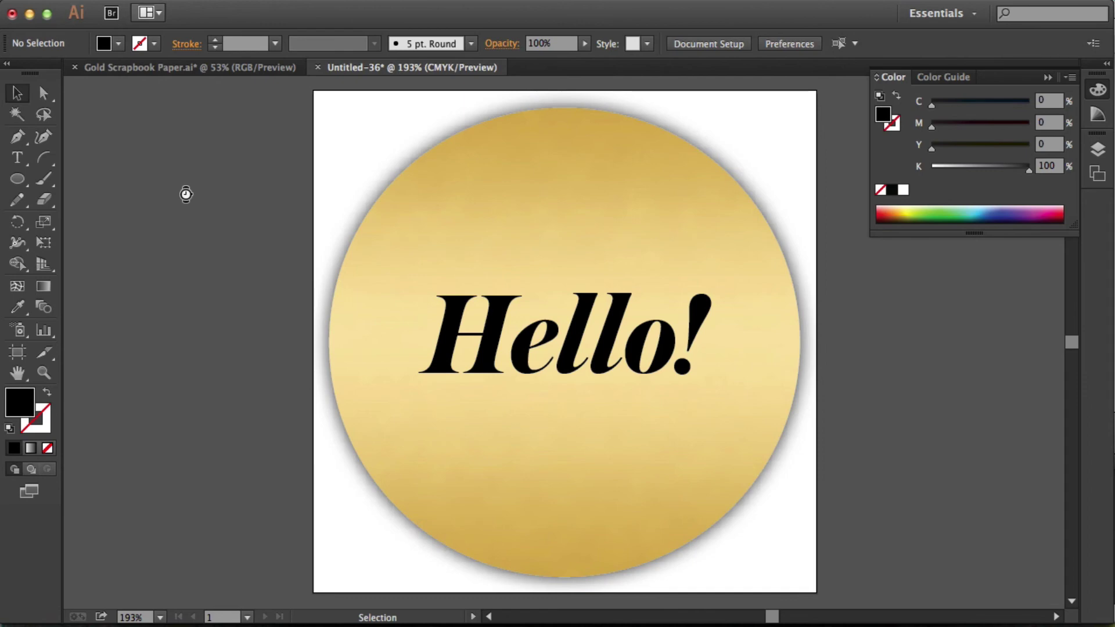
Create a 260 px by 260 px circle with the Ellipse tool
{"action": "left_click", "coordinate": [17, 182]}
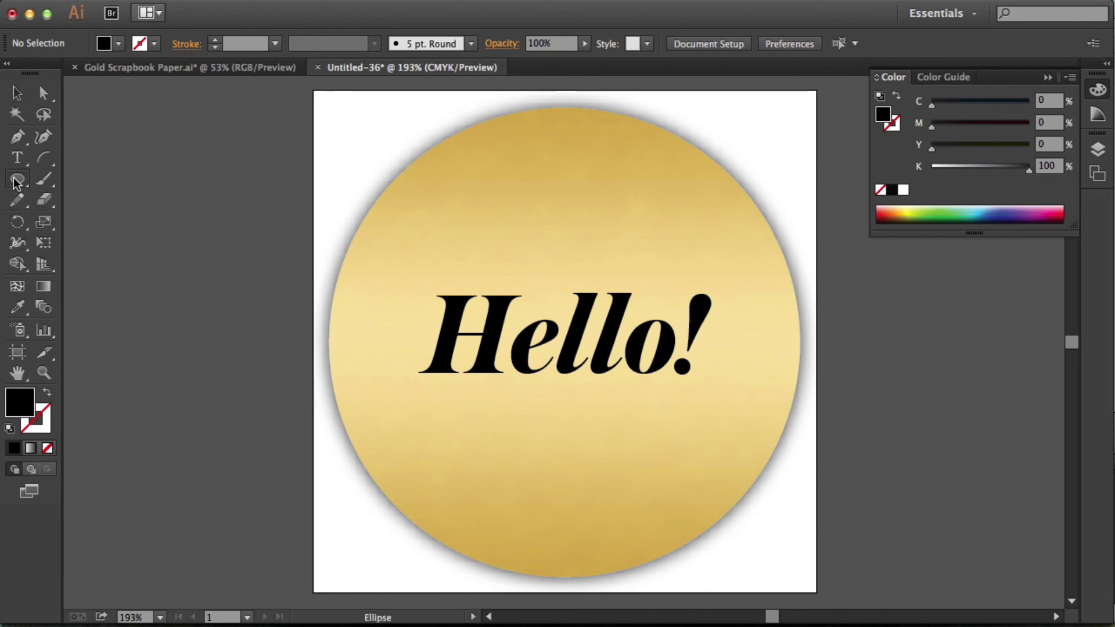
{"action": "left_click", "coordinate": [214, 288]}
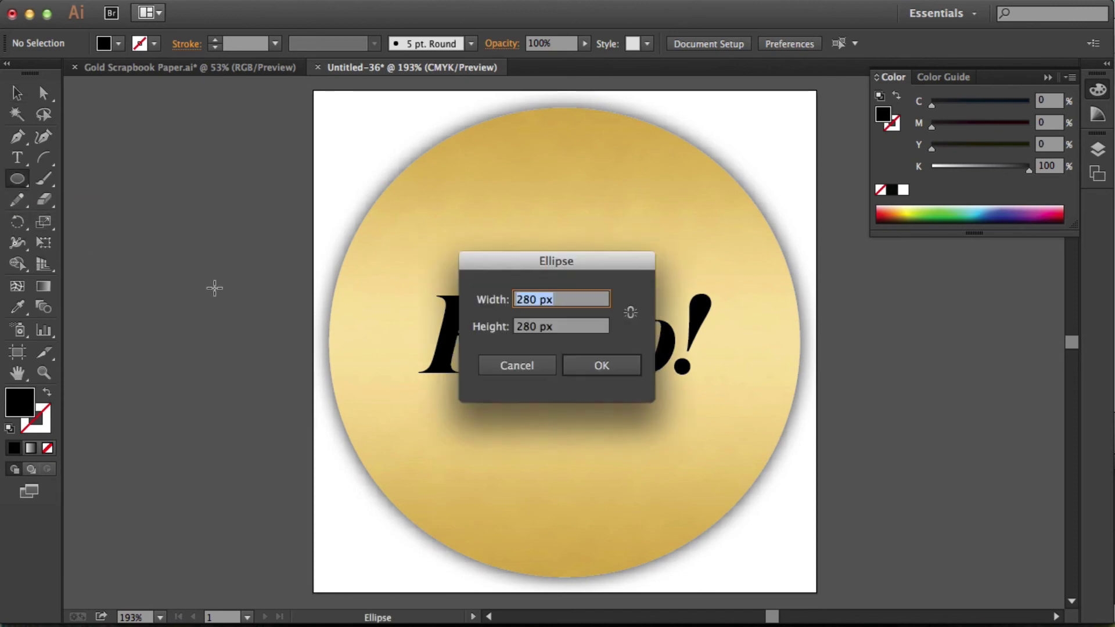
{"action": "type", "text": "260"}
{"action": "key", "text": "Tab"}
{"action": "type", "text": "260"}
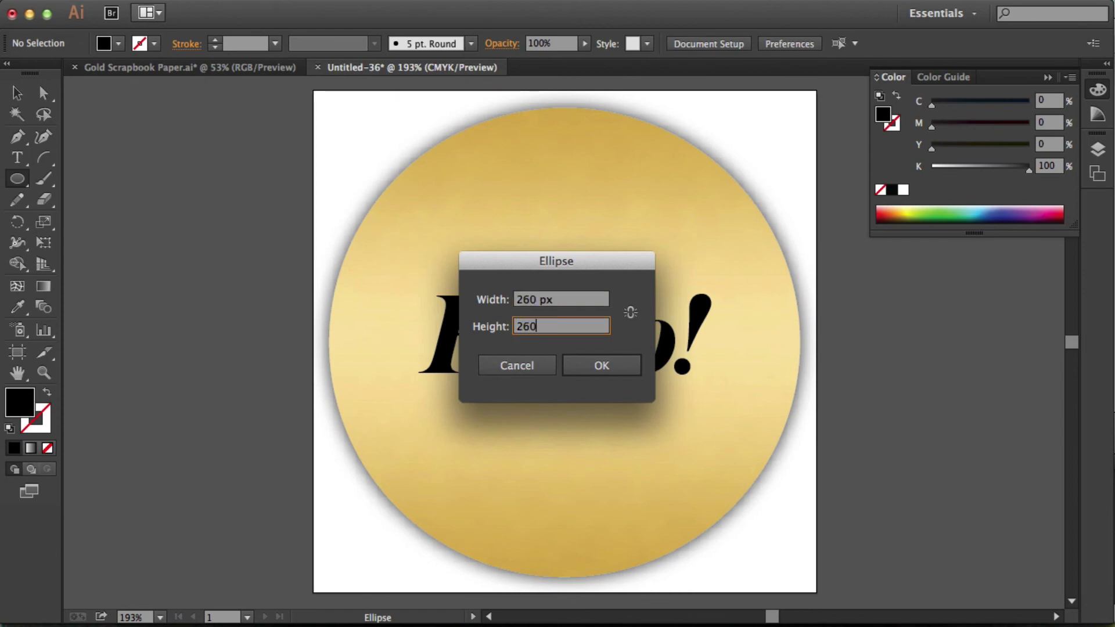
{"action": "key", "text": "Return"}
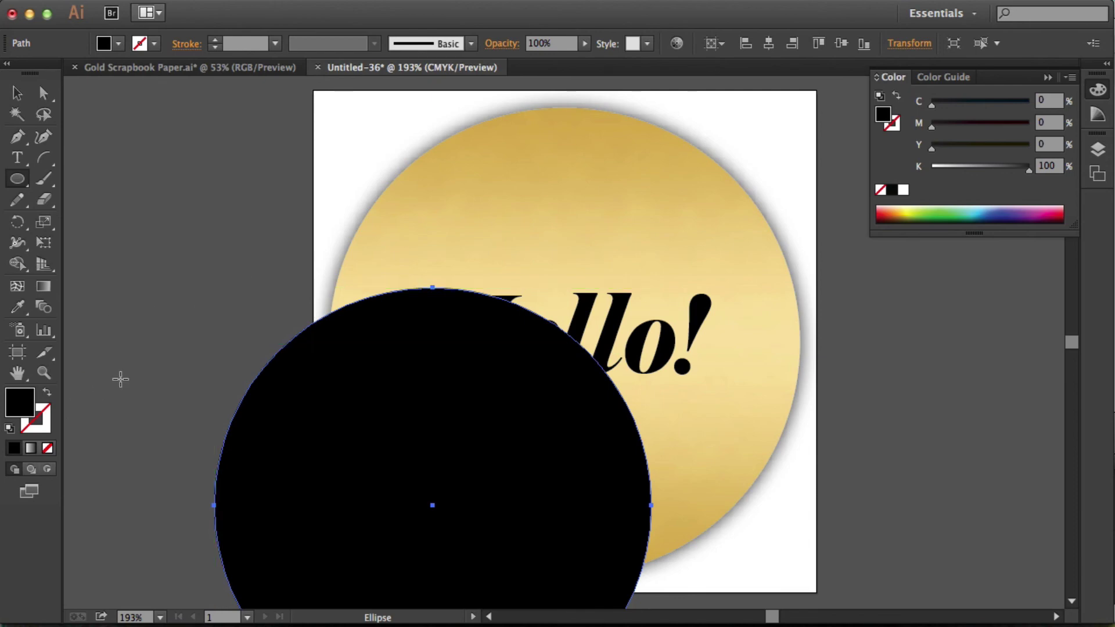
Swap the new circle's fill and stroke to leave a black outline without fill, and set its stroke weight to 3 pt
{"action": "left_click", "coordinate": [47, 398]}
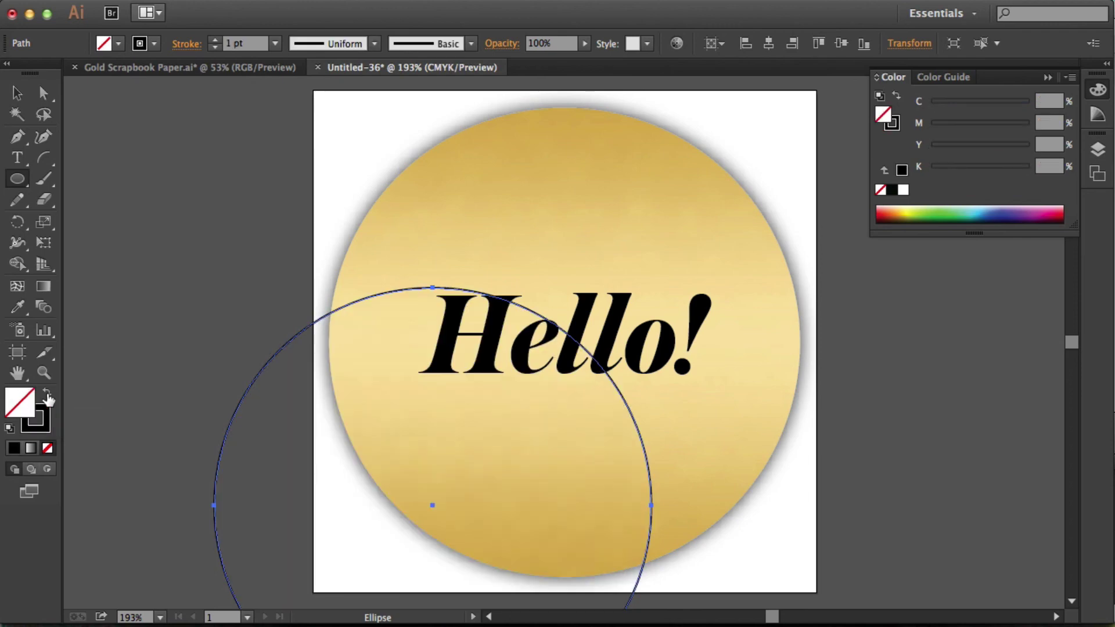
{"action": "left_click", "coordinate": [275, 43]}
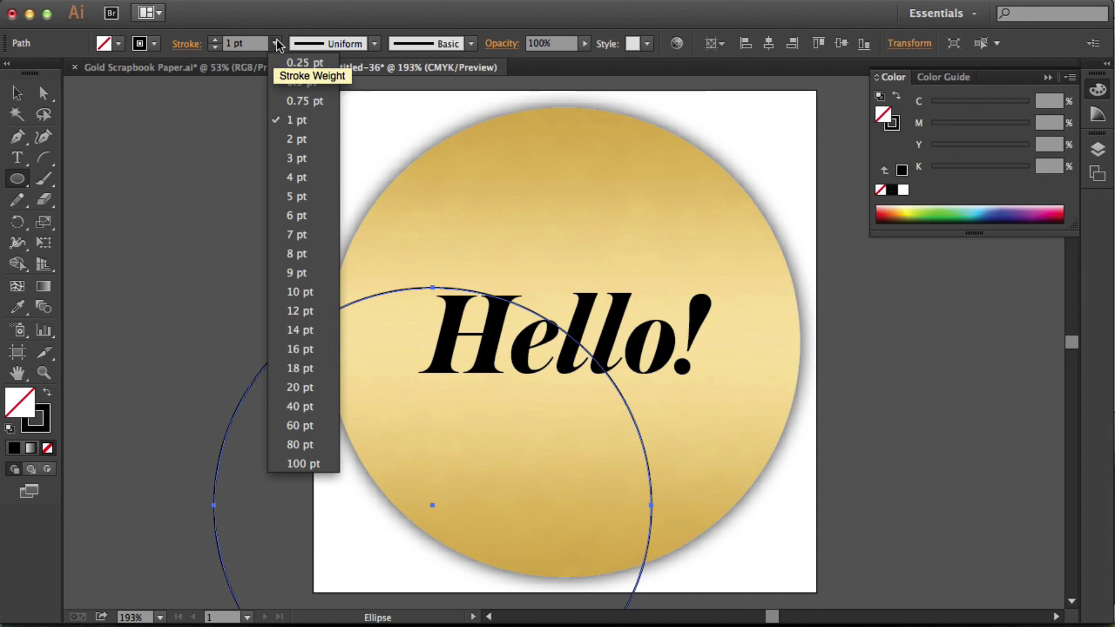
{"action": "left_click", "coordinate": [297, 158]}
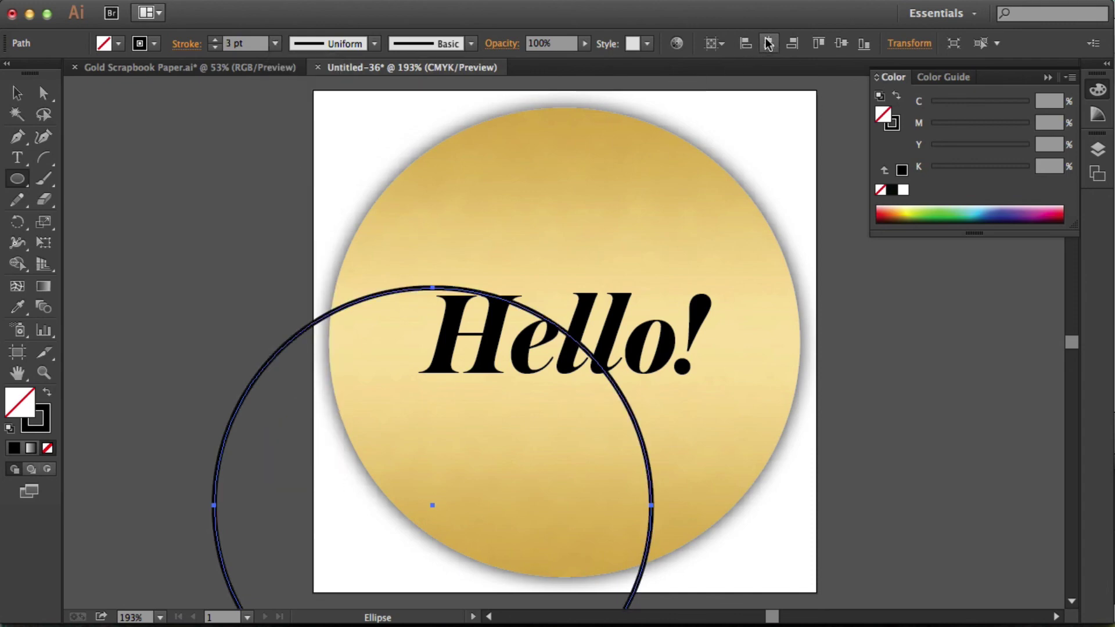
Center the outlined circle horizontally and vertically on the artboard, and deselect it
{"action": "left_click", "coordinate": [768, 43]}
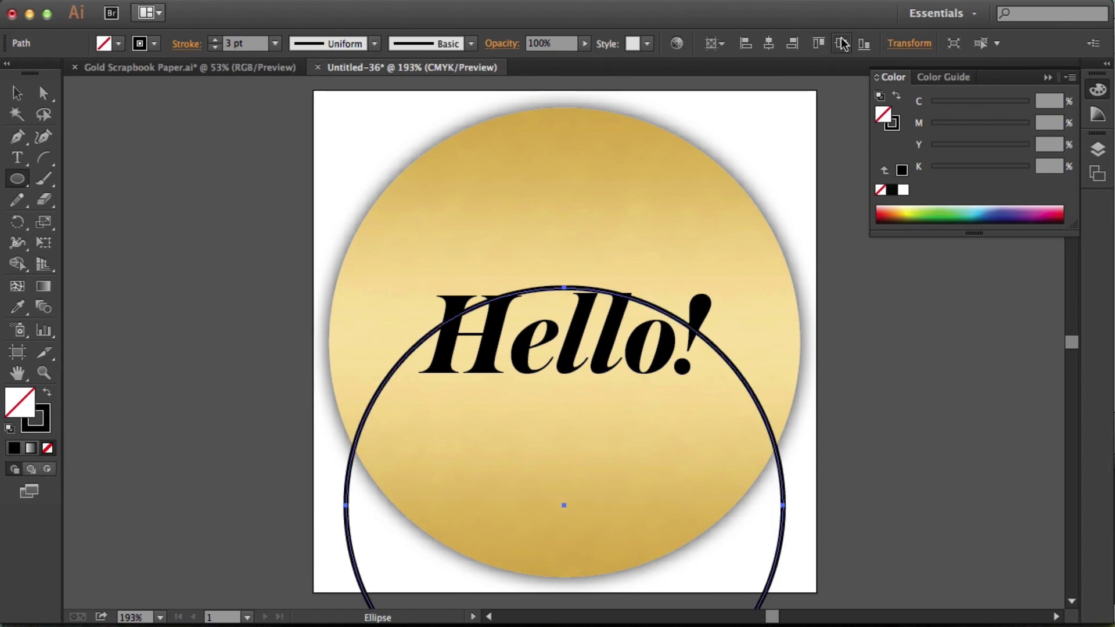
{"action": "left_click", "coordinate": [841, 43]}
{"action": "left_click", "coordinate": [17, 93]}
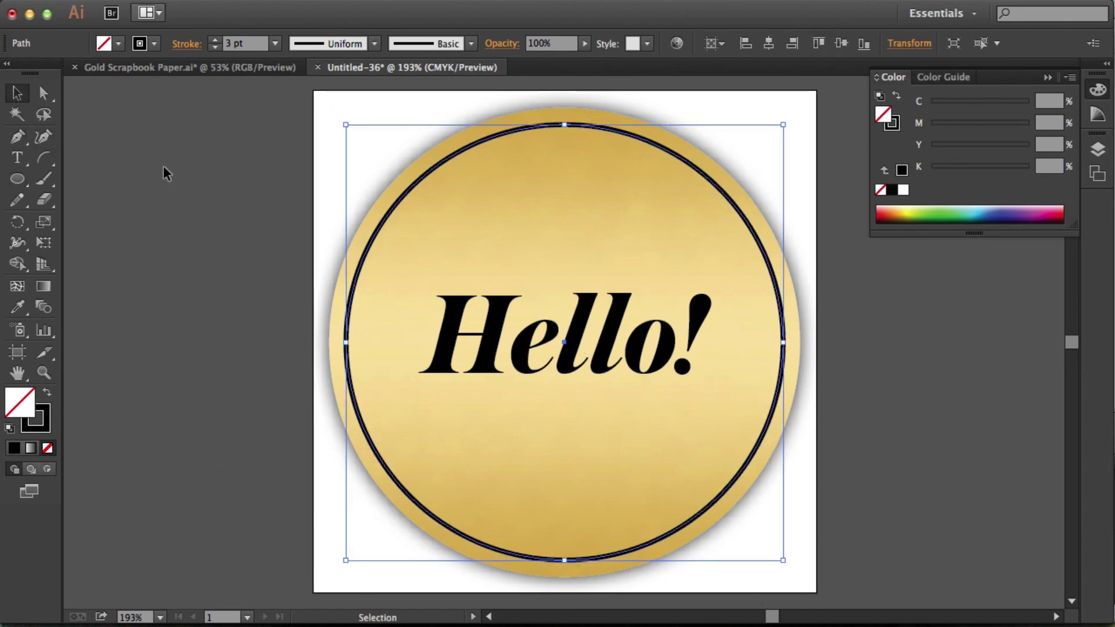
{"action": "left_click", "coordinate": [165, 169]}
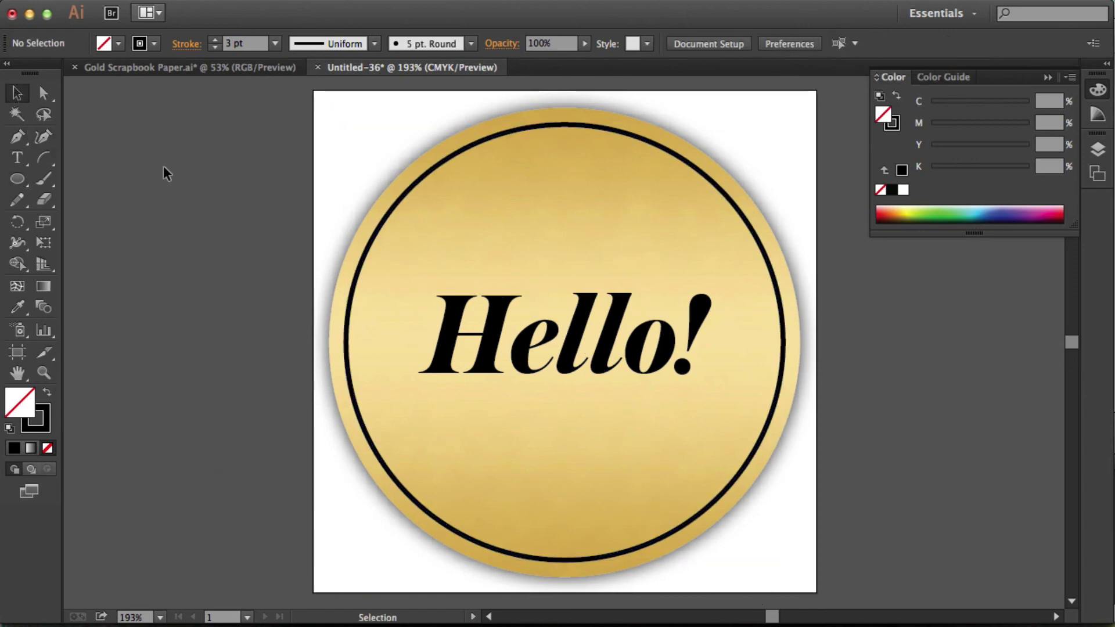